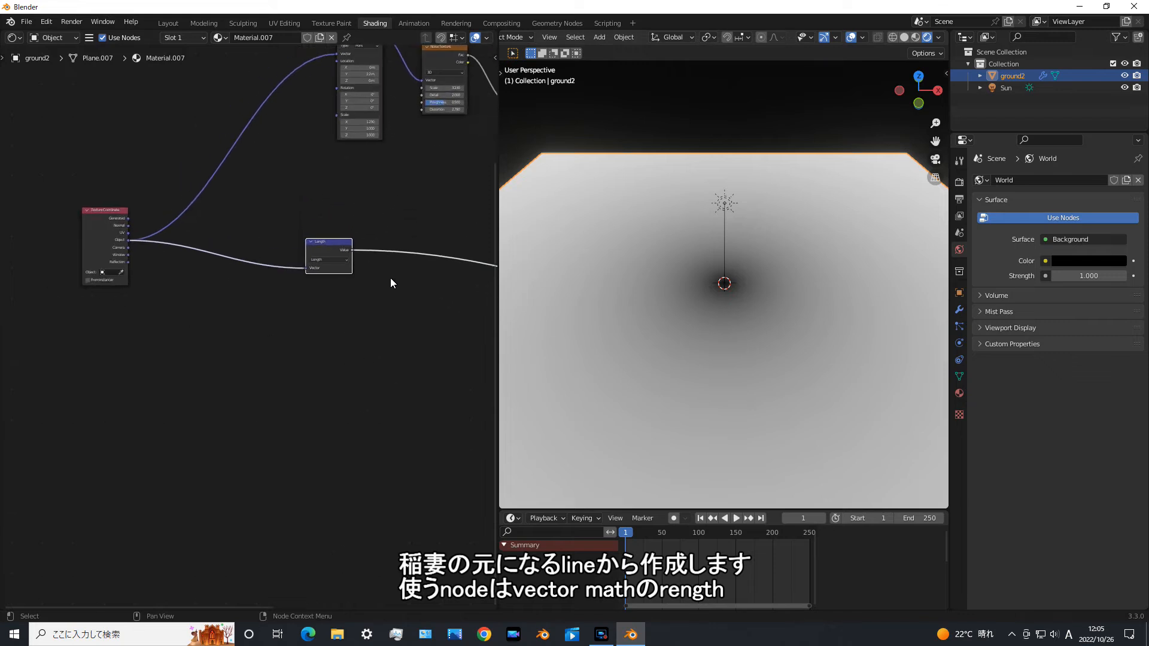
Step: Insert a Separate XYZ node between the Texture Coordinate's Object output and the Length node, using the X output
mouse_move(225, 313)
left_click(280, 431)
left_click(217, 252)
left_click(286, 361)
Step: Insert a ColorRamp node on the link after the Length node
middle_click_drag(350, 300, 251, 299)
scroll(269, 305, "up", 1)
key("shift+a")
mouse_move(327, 313)
left_click(380, 334)
left_click(372, 241)
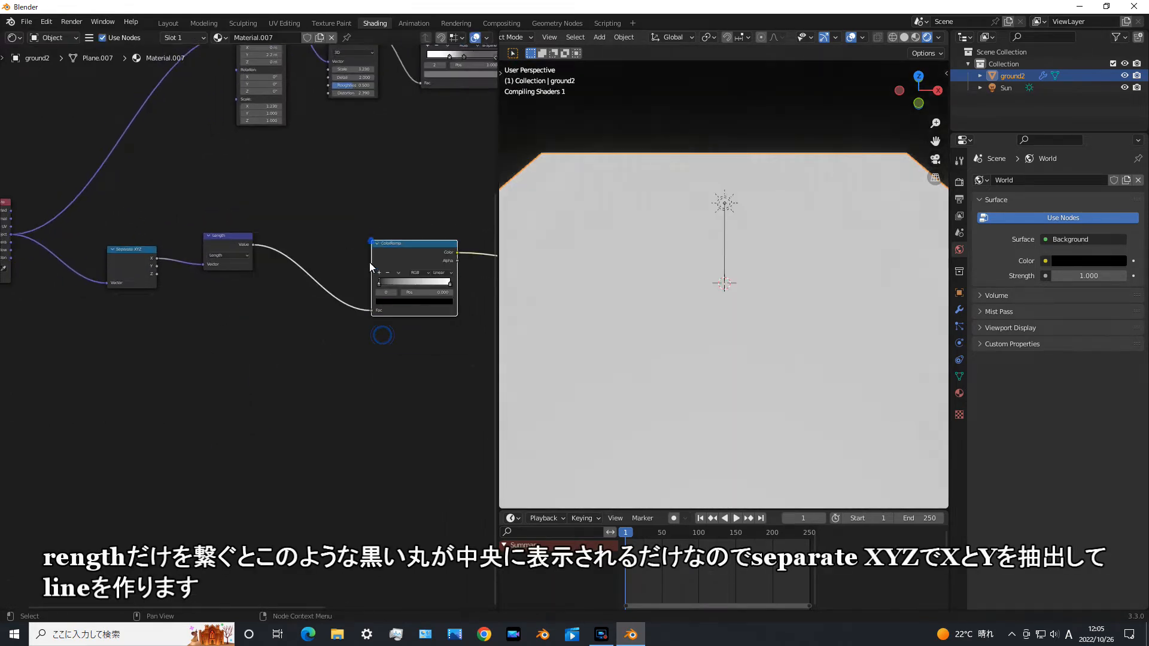
Step: Adjust the ColorRamp stops to leave a narrow white line, with the black stop at position 0.041
middle_click_drag(404, 294, 269, 290)
scroll(264, 293, "up", 4)
left_click_drag(239, 261, 252, 261)
left_click_drag(337, 261, 243, 261)
Step: Duplicate the Length and ColorRamp nodes and feed the copies from the Separate XYZ node's Y output
scroll(142, 280, "down", 2)
middle_click_drag(142, 275, 199, 258)
left_click_drag(362, 314, 142, 316)
key("shift+d")
left_click(269, 334)
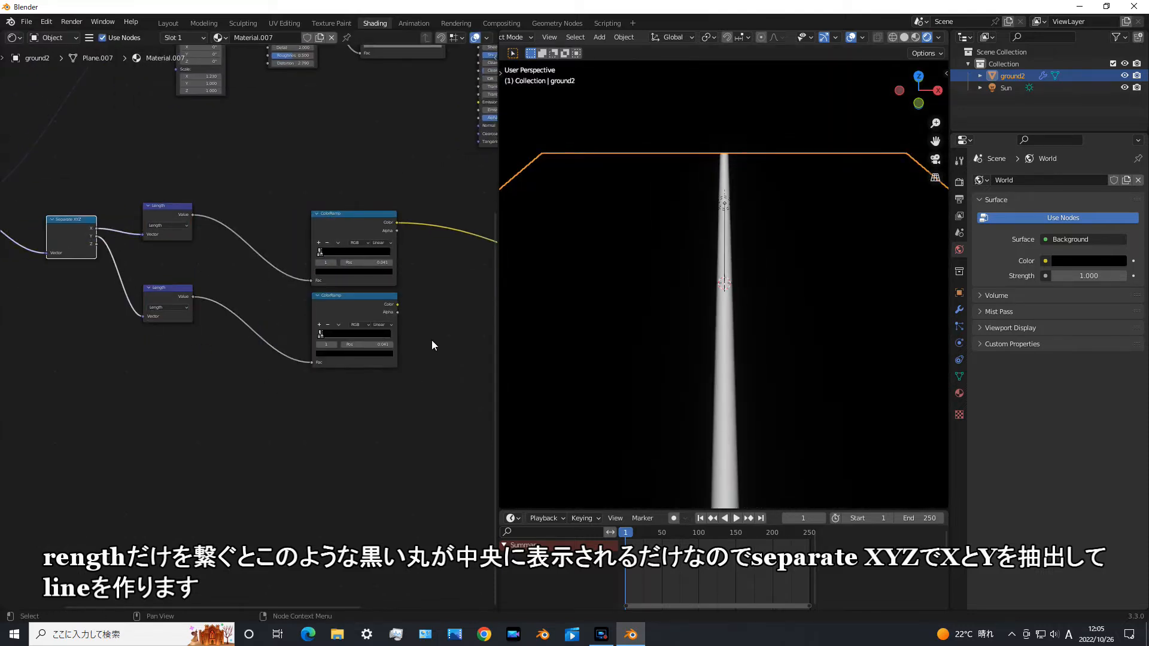
Step: Add a Math node set to Add that combines the Color outputs of both ColorRamps
middle_click_drag(432, 343, 258, 343)
key("shift+a")
mouse_move(278, 311)
left_click(340, 394)
left_click(335, 270)
left_click_drag(223, 304, 332, 299)
scroll(385, 356, "up", 2)
scroll(404, 368, "down", 3)
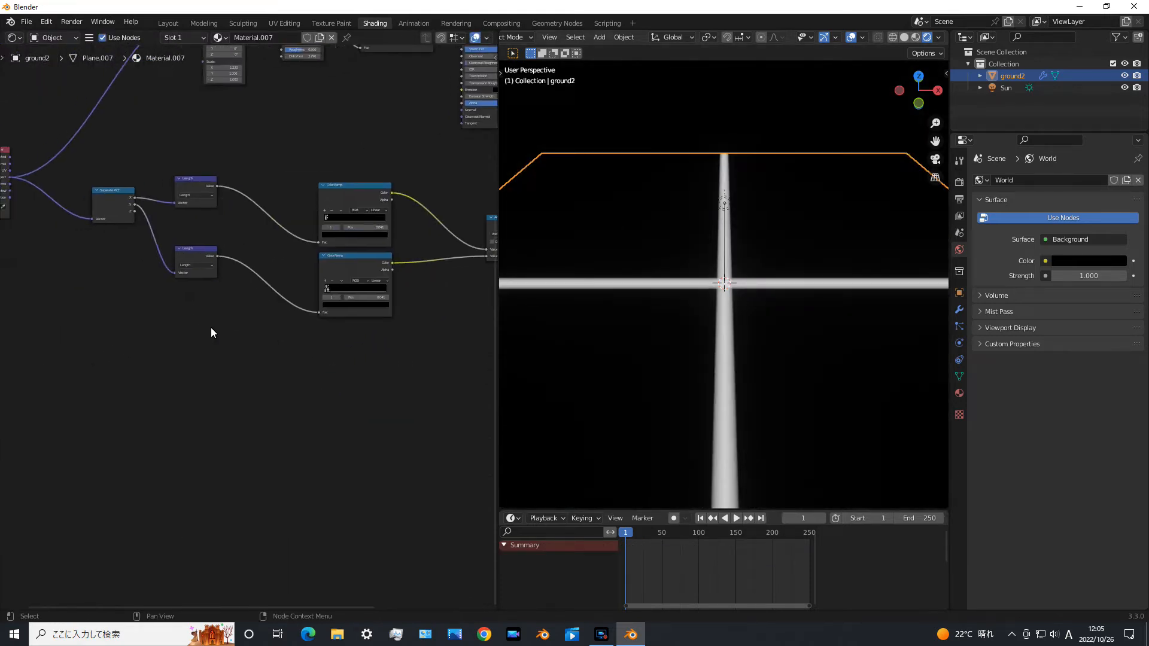
Step: Duplicate both Length nodes, both ColorRamps and the Add node as a second group below the originals
scroll(332, 336, "up", 1)
left_click_drag(76, 127, 433, 320)
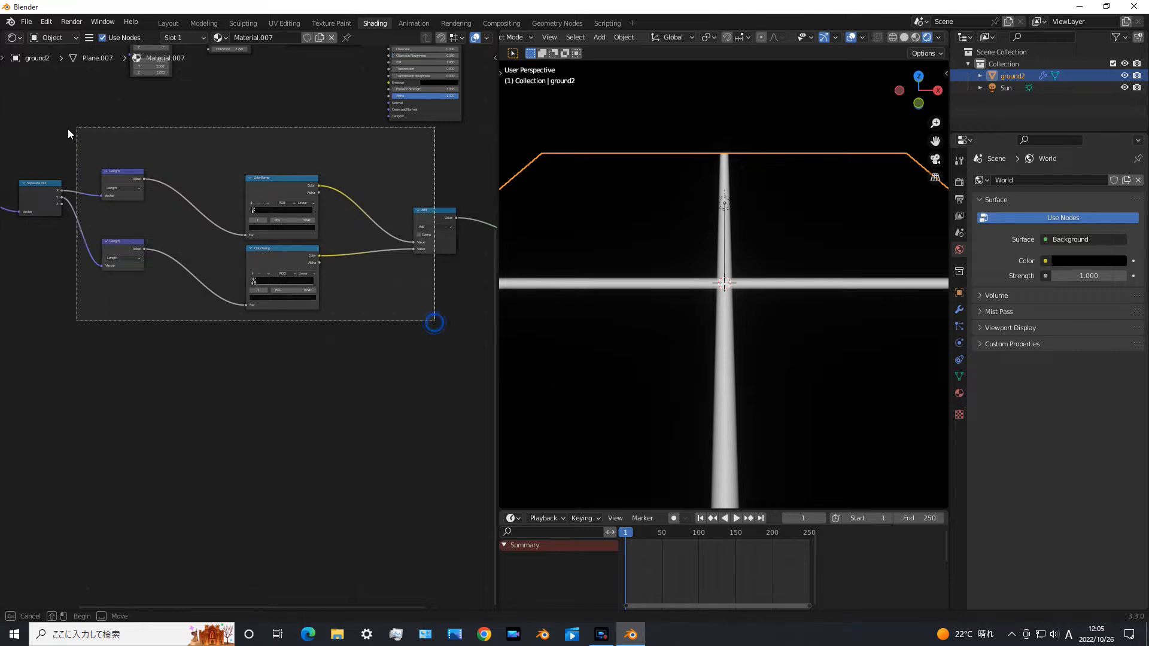
middle_click_drag(140, 282, 174, 236)
key("shift+d")
left_click(178, 404)
Step: Duplicate the Add node, feed it the sums of both groups, and connect its result to the Material Output's Surface
middle_click_drag(321, 414, 165, 389)
left_click_drag(449, 179, 502, 231)
left_click(281, 143)
key("shift+d")
left_click(433, 295)
left_click_drag(311, 146, 388, 291)
left_click_drag(304, 305, 388, 298)
left_click_drag(429, 267, 484, 224)
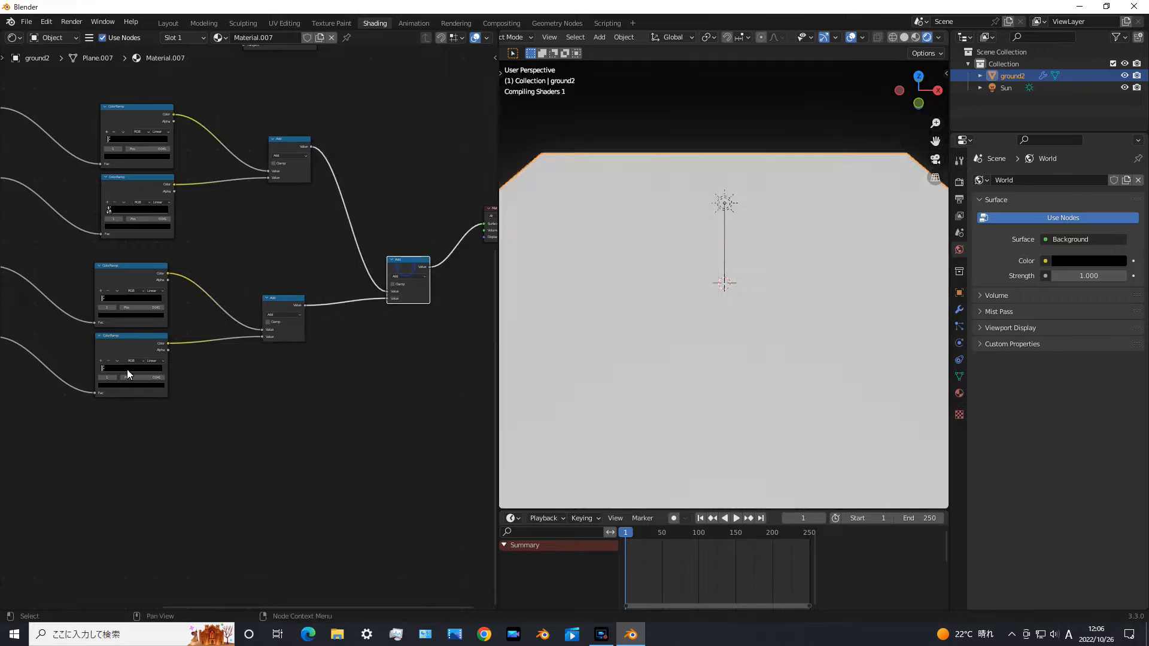
Step: Duplicate the Separate XYZ node for the second group, fed from Object coordinates, and move the Texture Coordinate node farther away
middle_click_drag(127, 368, 327, 350)
scroll(163, 378, "down", 4)
scroll(126, 383, "up", 4)
left_click_drag(15, 78, 91, 278)
left_click(150, 361)
middle_click_drag(111, 367, 259, 401)
left_click_drag(142, 117, 68, 106)
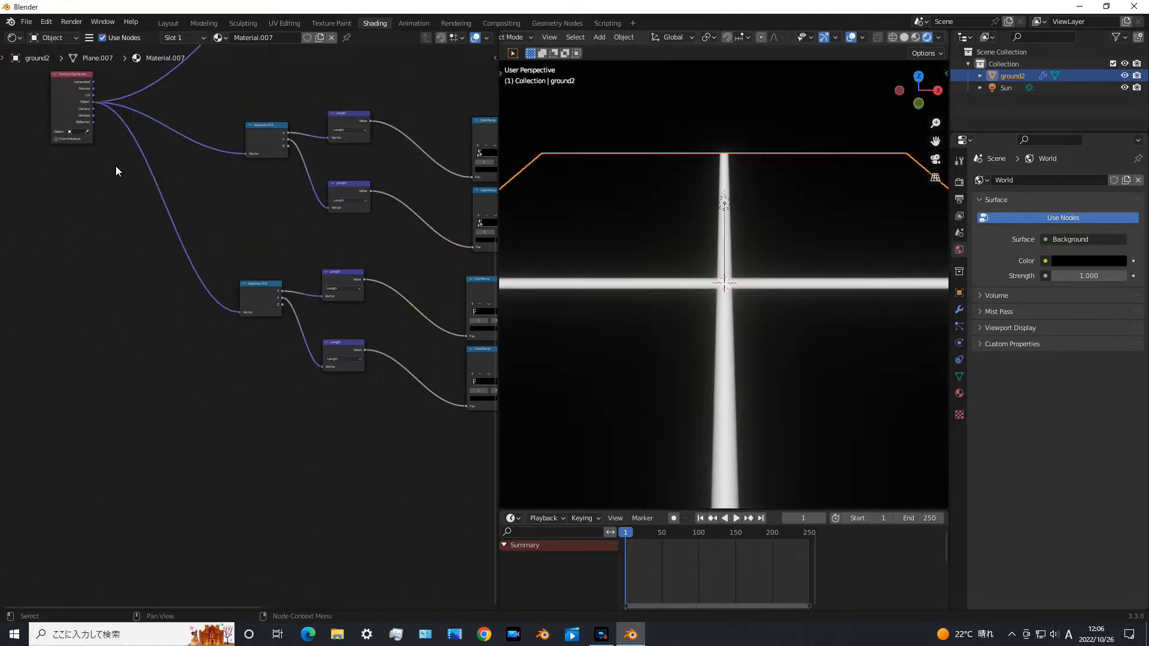
Step: Insert a Mapping node between the Texture Coordinate node and the second group's Separate XYZ node
scroll(246, 184, "down", 3)
scroll(210, 260, "up", 2)
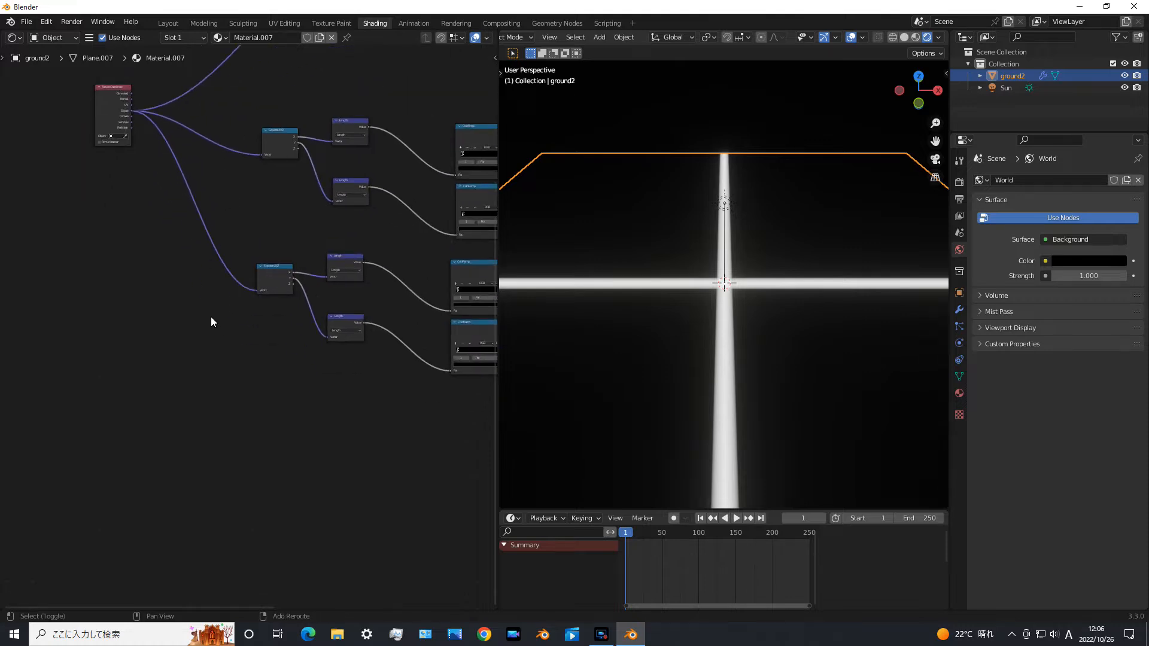
key("shift+a")
mouse_move(275, 201)
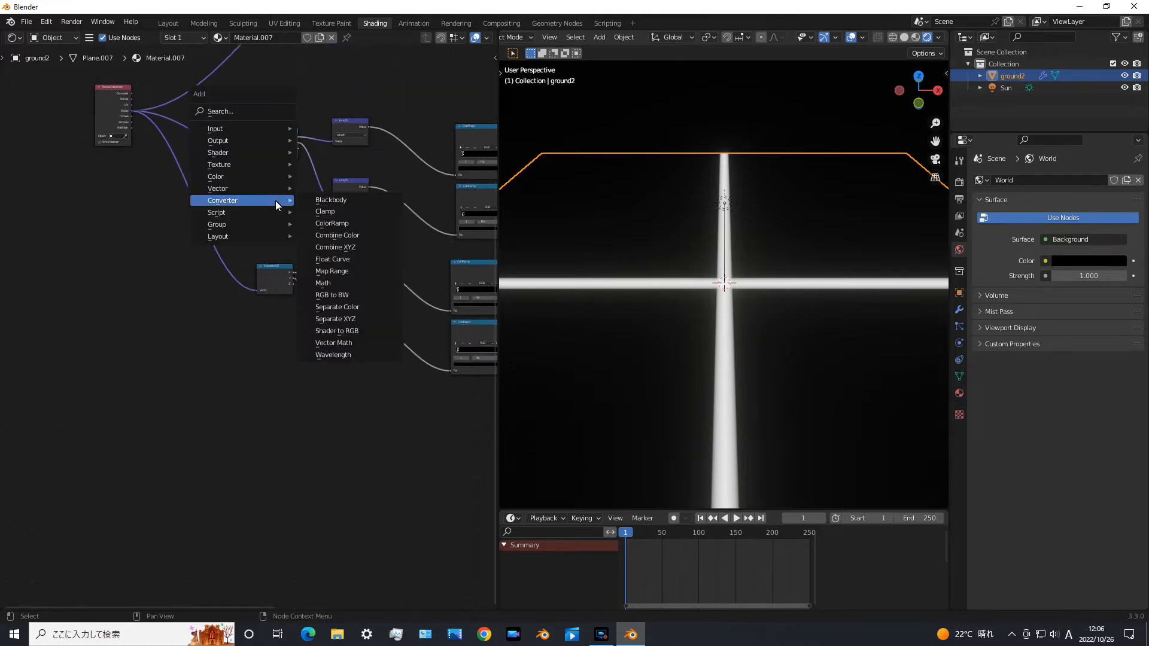
left_click(330, 211)
left_click(190, 199)
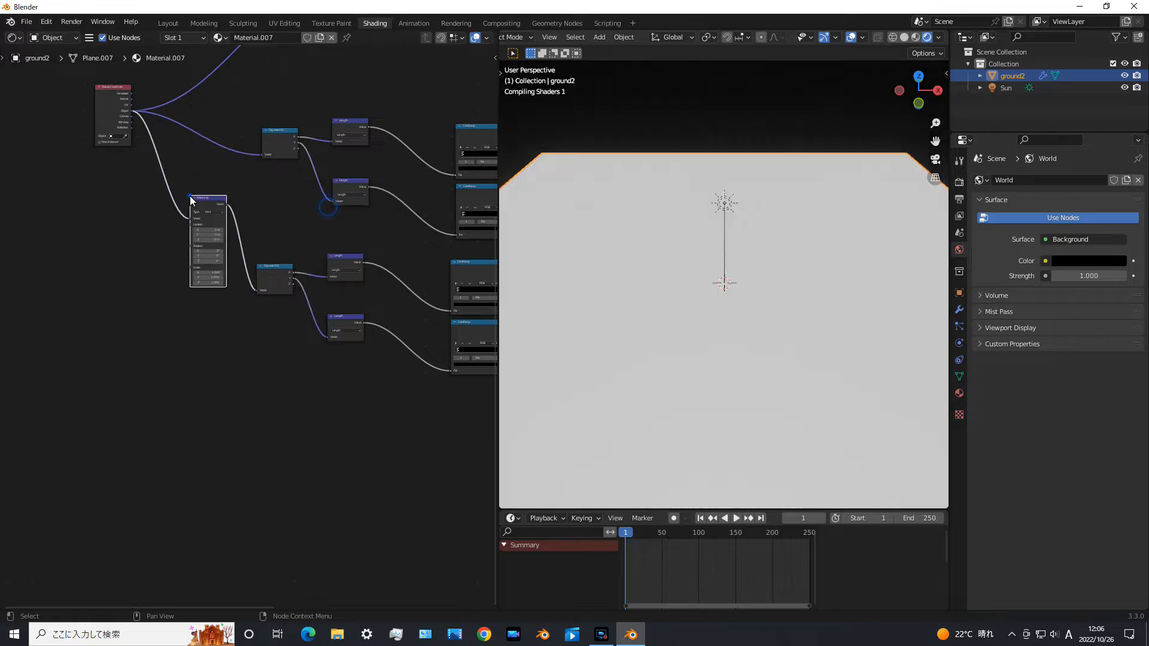
left_click(249, 332)
Step: Set the Mapping node's Z rotation to 45°
scroll(252, 331, "up", 4)
scroll(251, 329, "up", 2)
left_click(186, 241)
type("45")
key("Return")
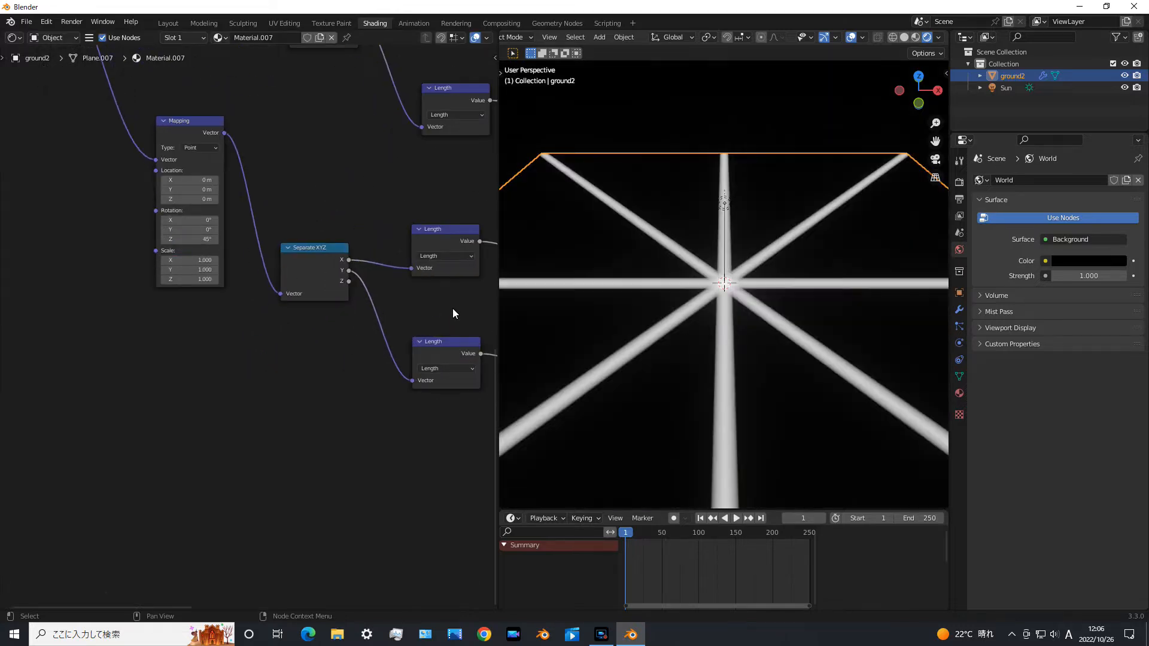
Step: Examine the ColorRamp settings in the second line group
scroll(302, 347, "down", 3)
middle_click_drag(407, 478, 147, 439)
scroll(246, 377, "up", 3)
scroll(251, 410, "down", 3)
middle_click_drag(278, 422, 307, 481)
scroll(284, 278, "down", 2)
scroll(283, 279, "up", 6)
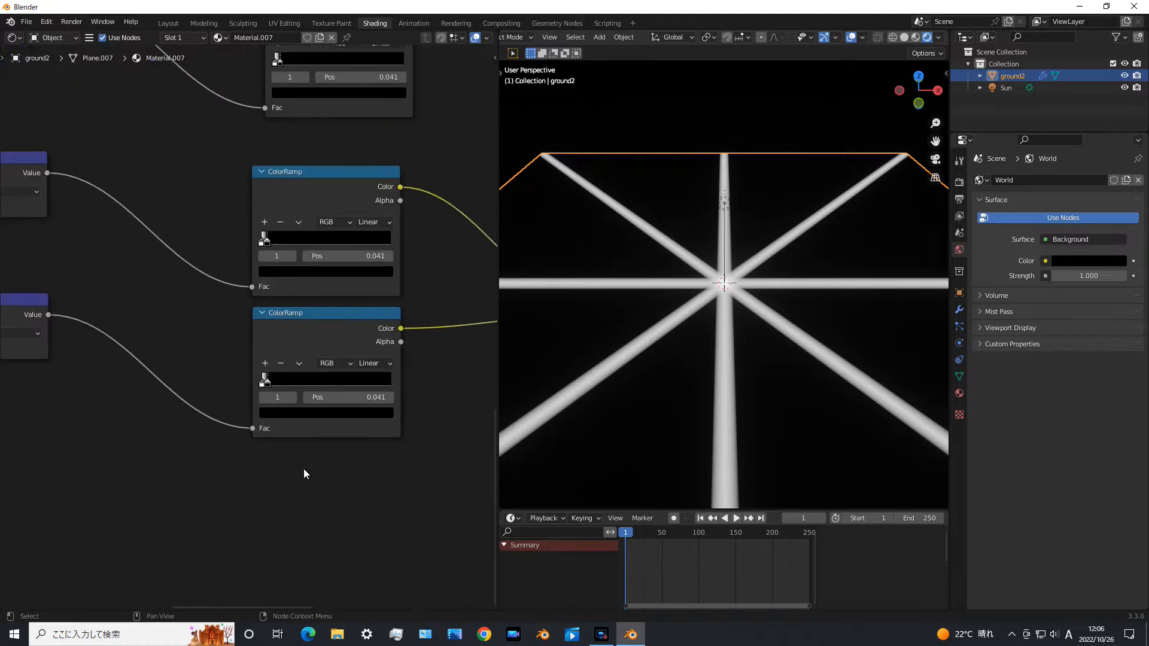
scroll(335, 431, "down", 5)
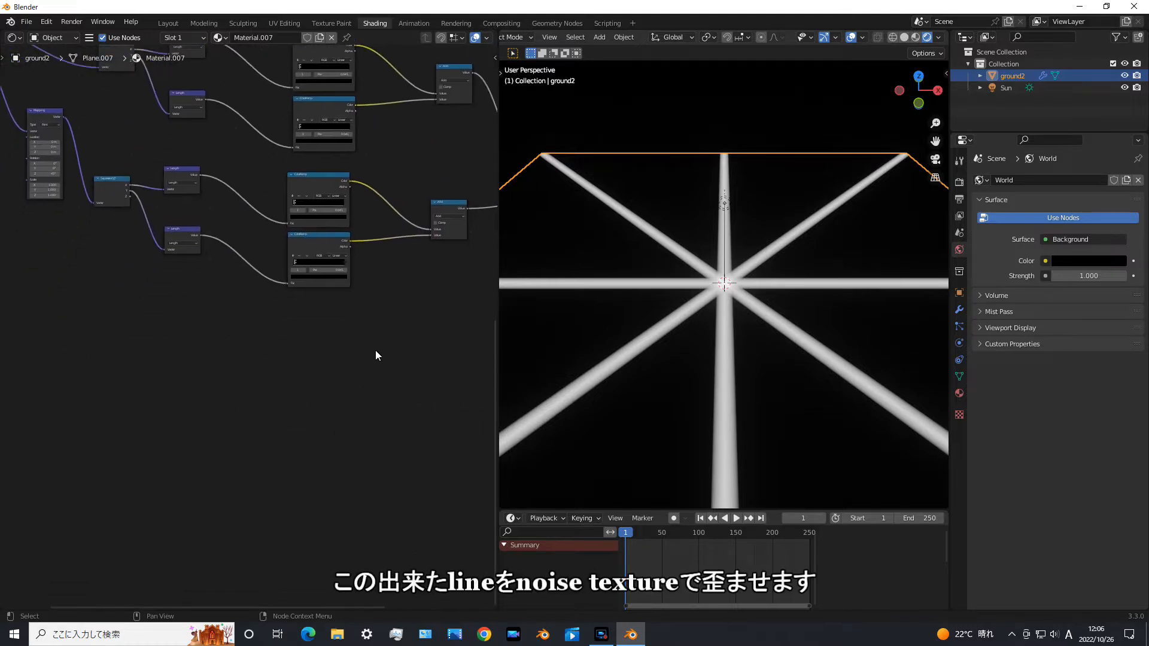
Step: Move the Texture Coordinate node farther away and join the links to both line groups through a reroute point
scroll(105, 281, "down", 4)
middle_click_drag(105, 281, 343, 380)
left_click_drag(238, 197, 59, 205)
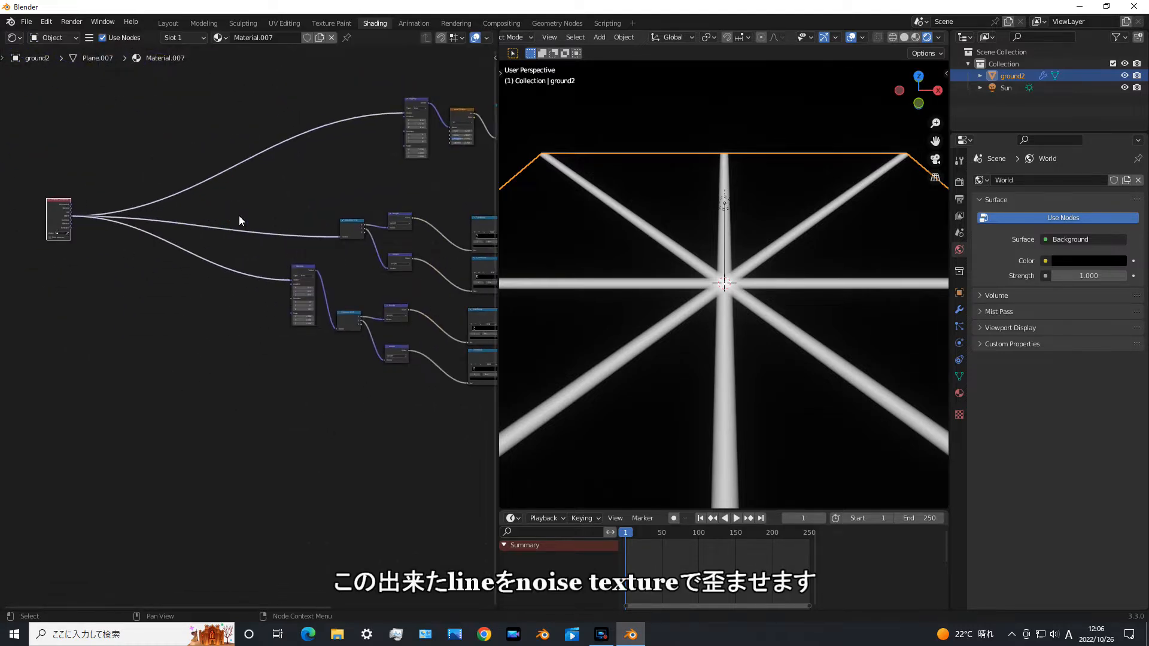
right_click_drag(262, 217, 265, 300, "shift")
Step: Insert a MixRGB node on the Object coordinates link just before the reroute point
key("shift+a")
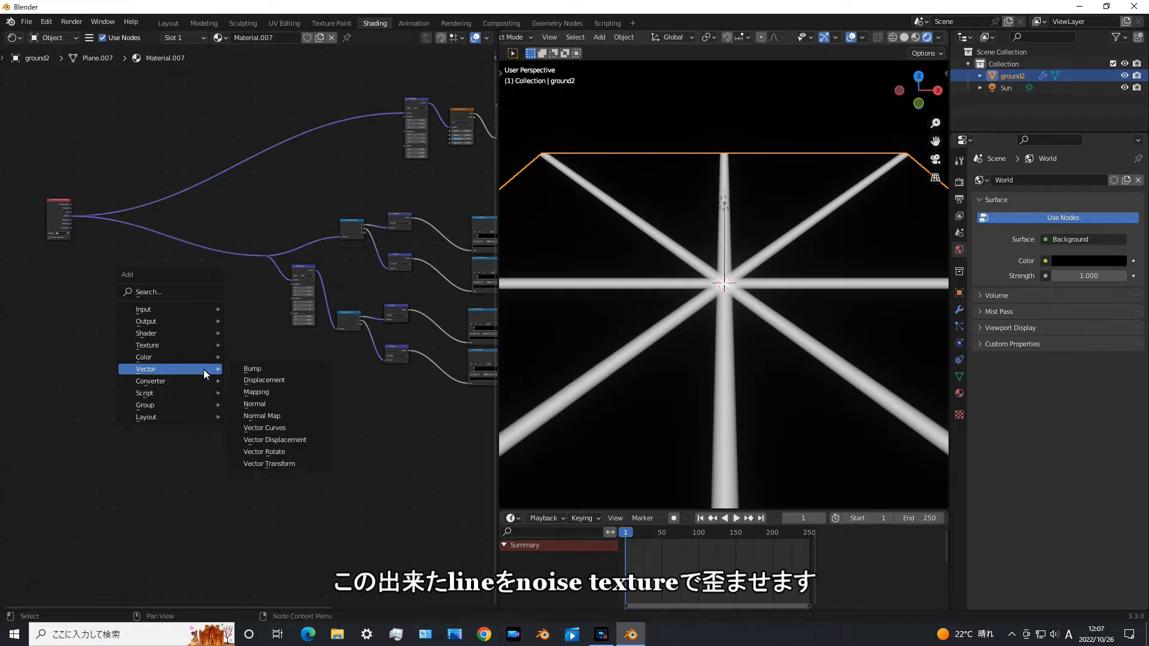
left_click(257, 416)
left_click(253, 307)
Step: Add a Noise Texture with its own Mapping node and delete the extra Texture Coordinate node
key("shift+a")
mouse_move(114, 288)
left_click(186, 405)
left_click(192, 304)
key("ctrl+t")
left_click(97, 317)
key("x")
Step: Connect Object coordinates to the noise's Mapping and the noise Fac to Color2 of the mix node, with blend mode Linear Light
middle_click_drag(119, 342, 211, 361)
scroll(214, 360, "up", 11)
left_click_drag(188, 323, 227, 295)
left_click_drag(31, 97, 191, 326)
left_click_drag(381, 313, 422, 237)
left_click(465, 197)
left_click(470, 323)
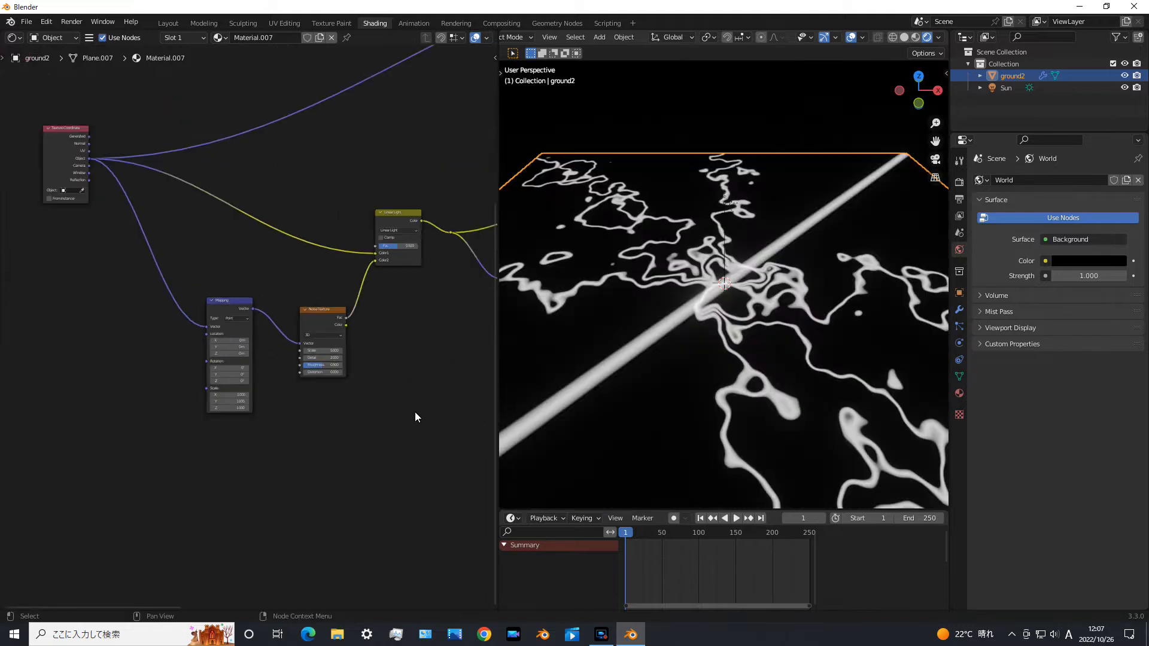
Step: Fine-tune the Z rotation of the second line group's Mapping node slightly away from 45°
middle_click_drag(415, 411, 306, 404)
left_click_drag(263, 365, 351, 581, "shift")
scroll(254, 392, "down", 3)
Step: Set the Noise Texture's scale to 3.66, roughness to 0.733 and distortion to 0.56
middle_click_drag(110, 441, 252, 453)
scroll(251, 453, "up", 4)
left_click_drag(228, 383, 149, 376, "shift")
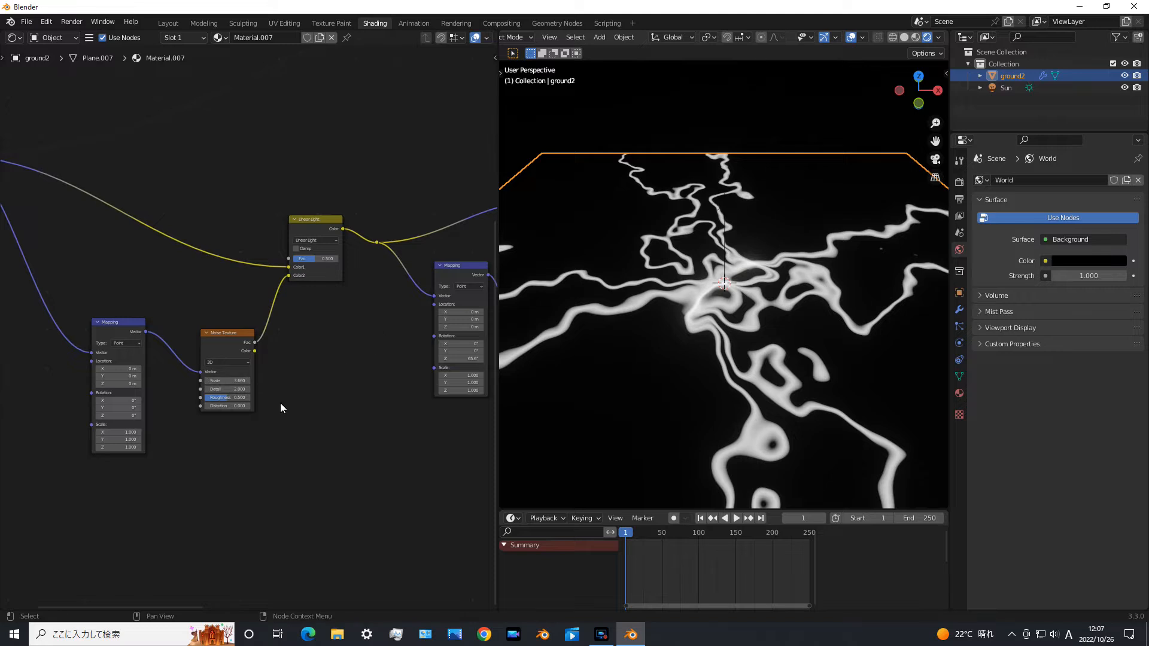
scroll(281, 419, "up", 3)
left_click_drag(326, 366, 353, 390)
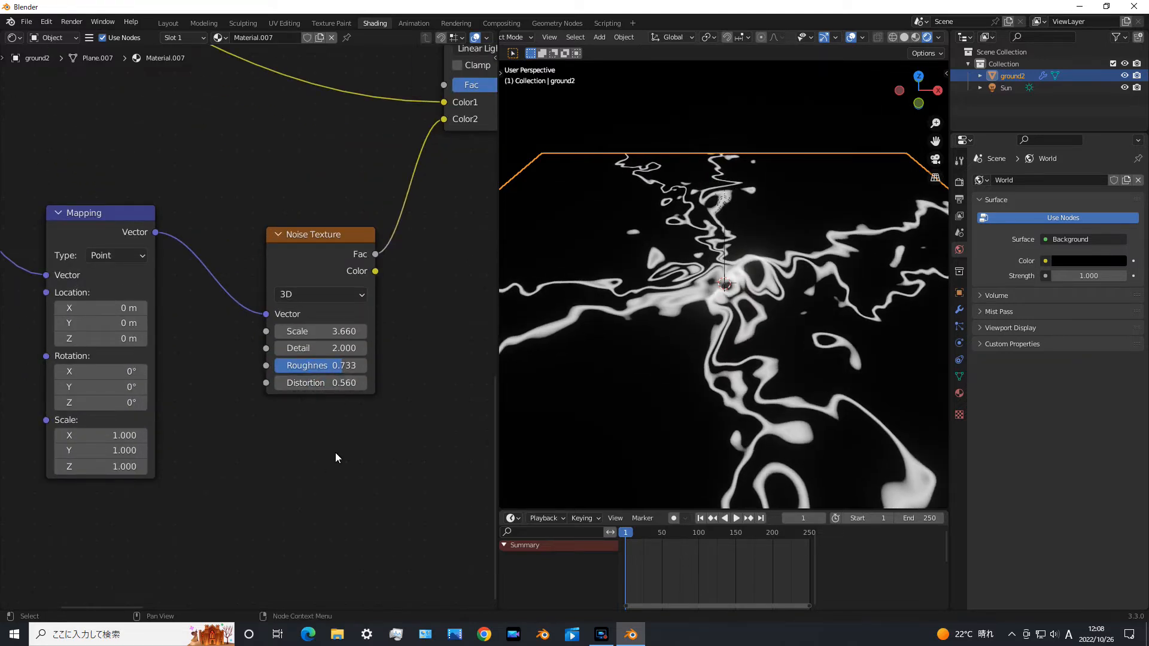
Step: Add a Gradient Texture node in the empty area below the line groups
scroll(325, 462, "down", 2)
scroll(406, 327, "down", 5)
middle_click_drag(407, 327, 293, 284)
scroll(365, 327, "down", 5)
middle_click_drag(365, 327, 20, 311)
middle_click_drag(329, 362, 290, 274)
key("shift+a")
mouse_move(160, 362)
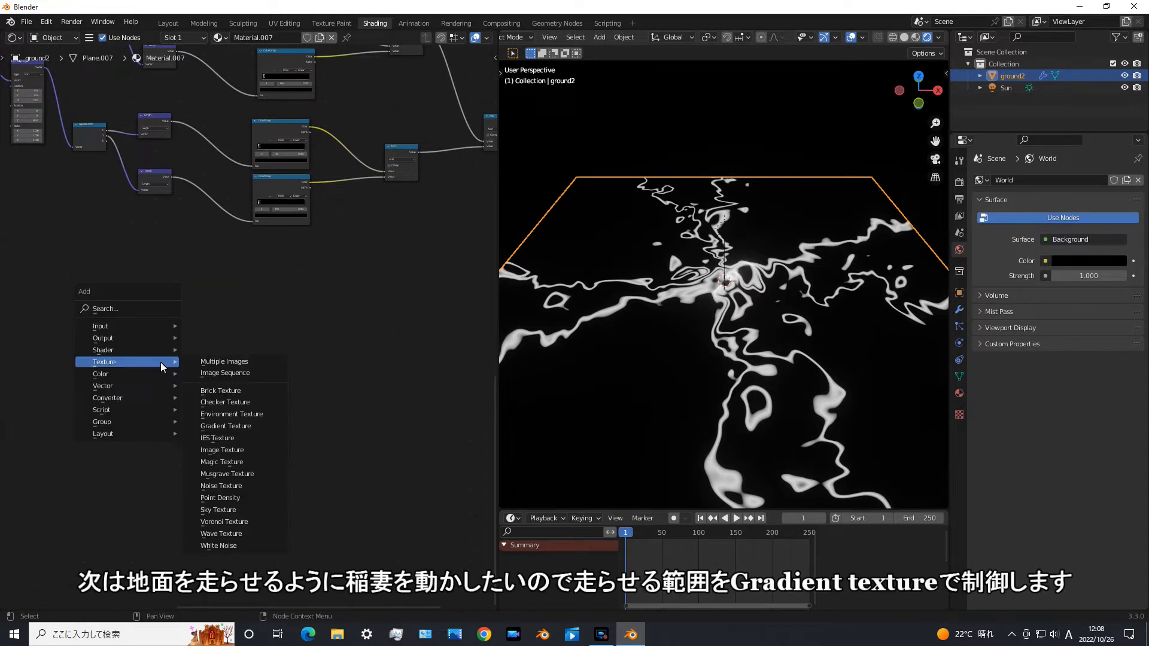
left_click(232, 427)
left_click(243, 317)
Step: Attach Mapping and Texture Coordinate nodes to the Gradient Texture and spread the nodes apart
middle_click_drag(271, 336, 296, 310)
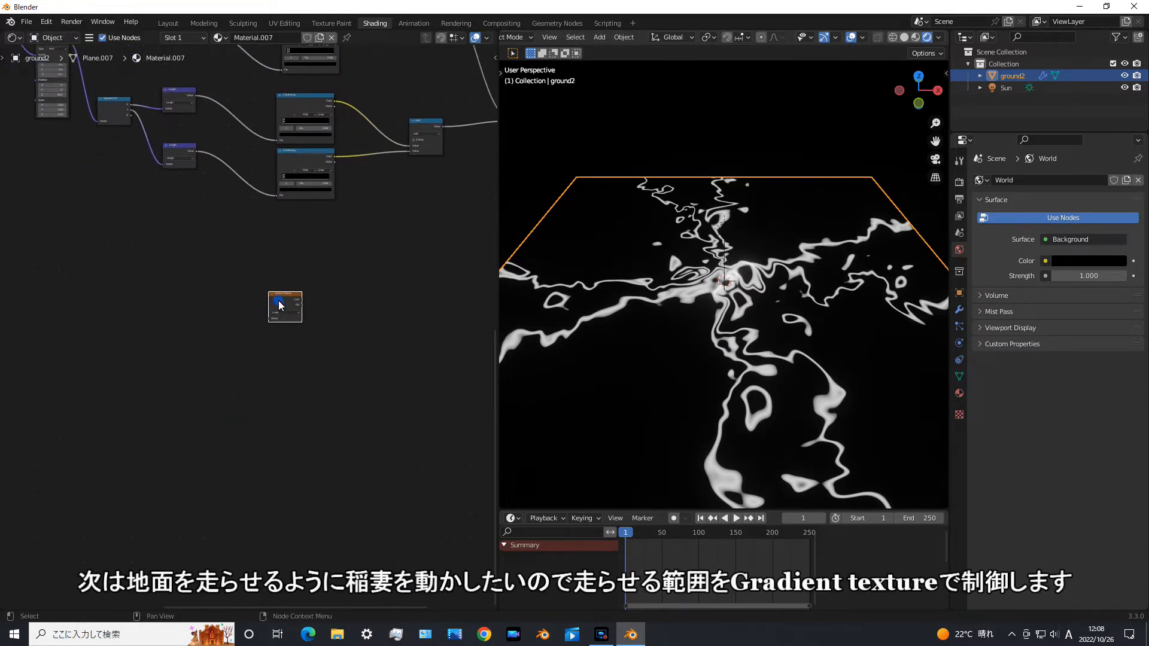
key("ctrl+t")
scroll(263, 323, "up", 5)
left_click_drag(222, 279, 209, 207)
left_click(314, 355)
left_click_drag(72, 246, 30, 249)
Step: Preview the Gradient Texture on the ground plane and set its type to Quadratic Sphere
left_click(340, 267, "ctrl+shift")
left_click(344, 292)
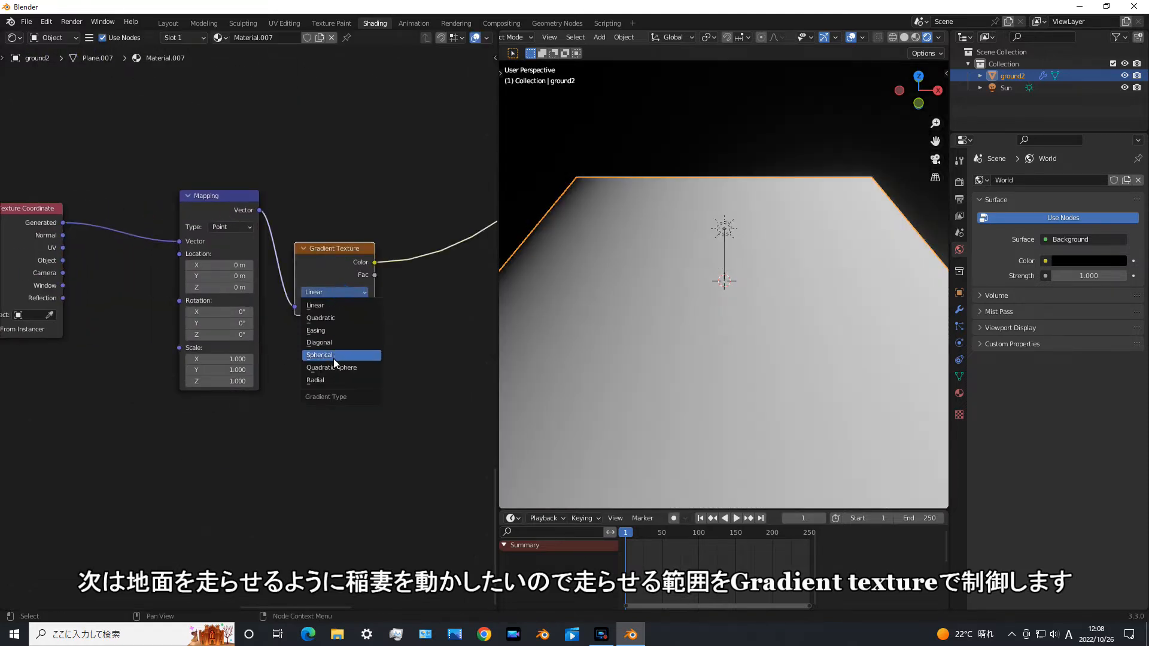
left_click(332, 355)
Step: Insert a ColorRamp after the Gradient Texture and feed the gradient's Mapping node from Object coordinates
key("shift+a")
mouse_move(325, 324)
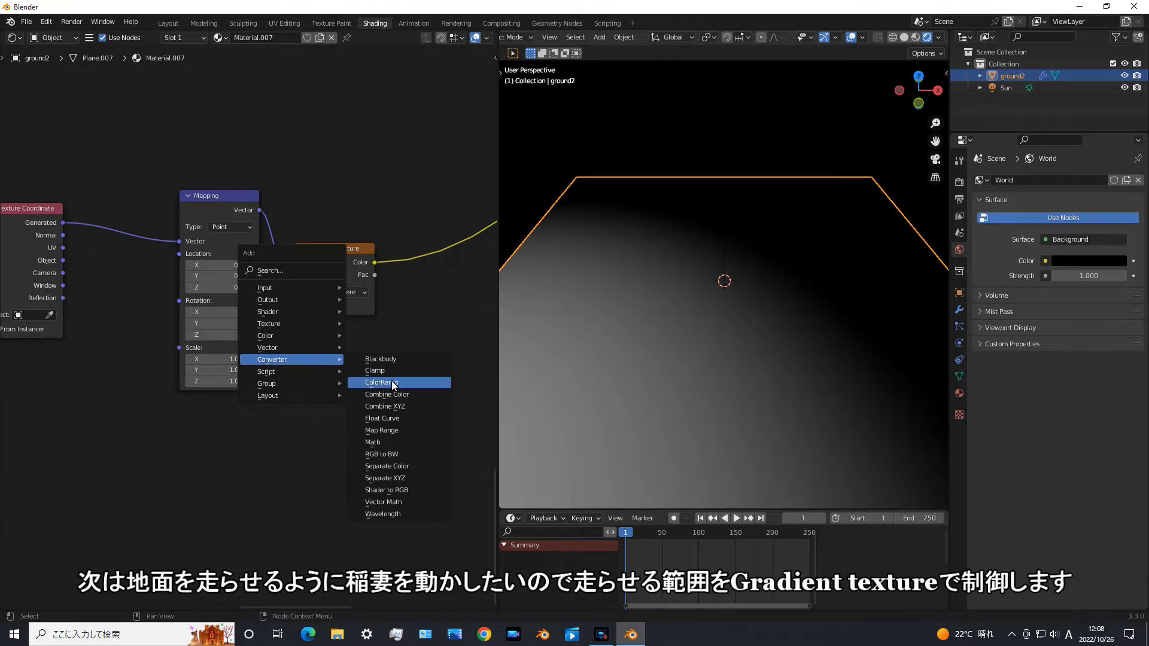
left_click(393, 385)
left_click(297, 324)
middle_click_drag(253, 385, 399, 397)
left_click_drag(84, 295, 203, 277)
Step: Shape the gradient's ColorRamp into a ring with three stops, black, white at 0.377, and black
middle_click_drag(362, 373, 226, 388)
left_click_drag(317, 350, 345, 353)
left_click_drag(435, 352, 383, 354)
left_click(320, 332)
left_click(371, 379)
left_click_drag(412, 263, 401, 480)
left_click(363, 350)
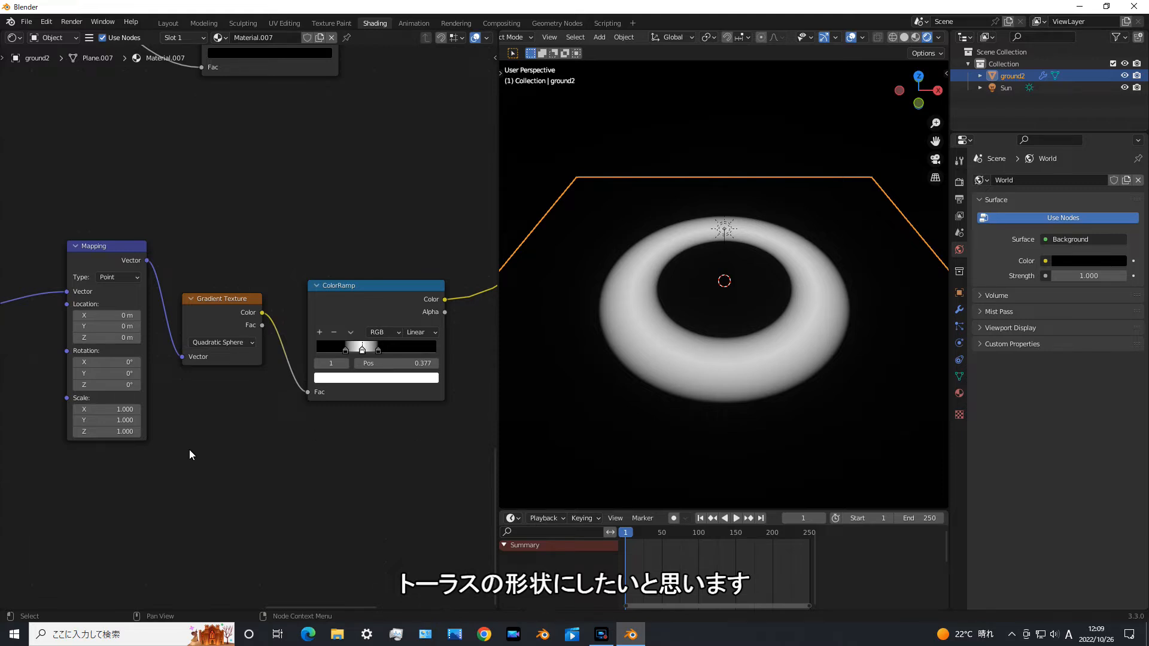
Step: Try different scale values in the gradient's Mapping node to preview the ring shrinking and spreading
middle_click_drag(189, 450, 254, 438)
left_click_drag(176, 397, 119, 420)
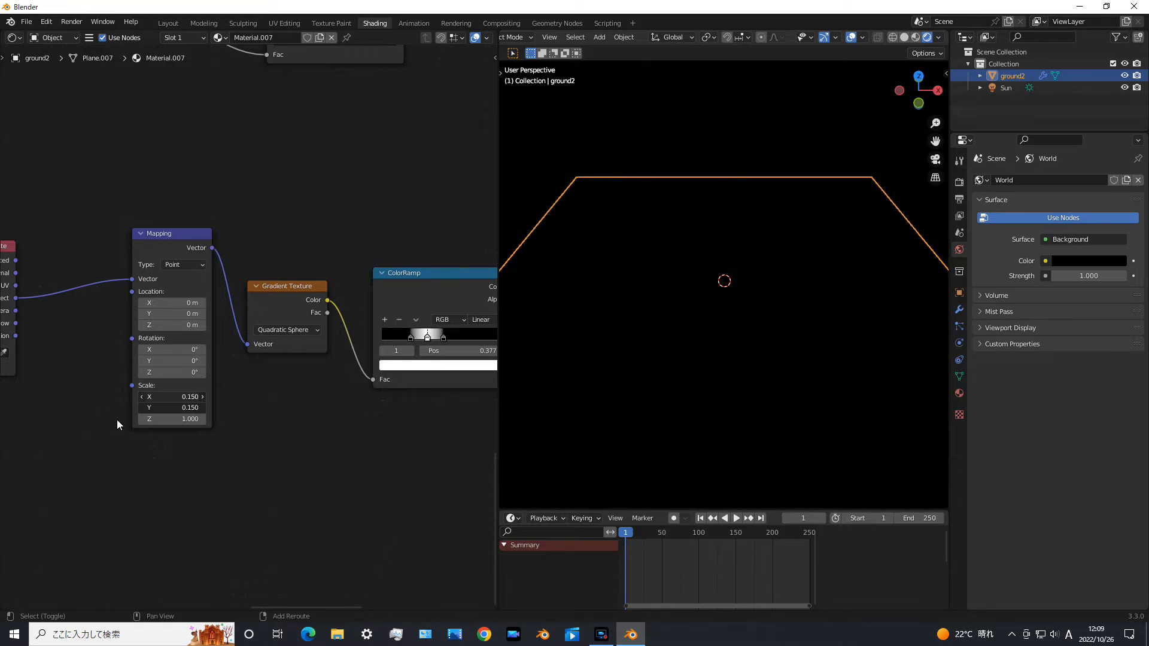
right_click(116, 420)
left_click_drag(186, 397, 712, 521)
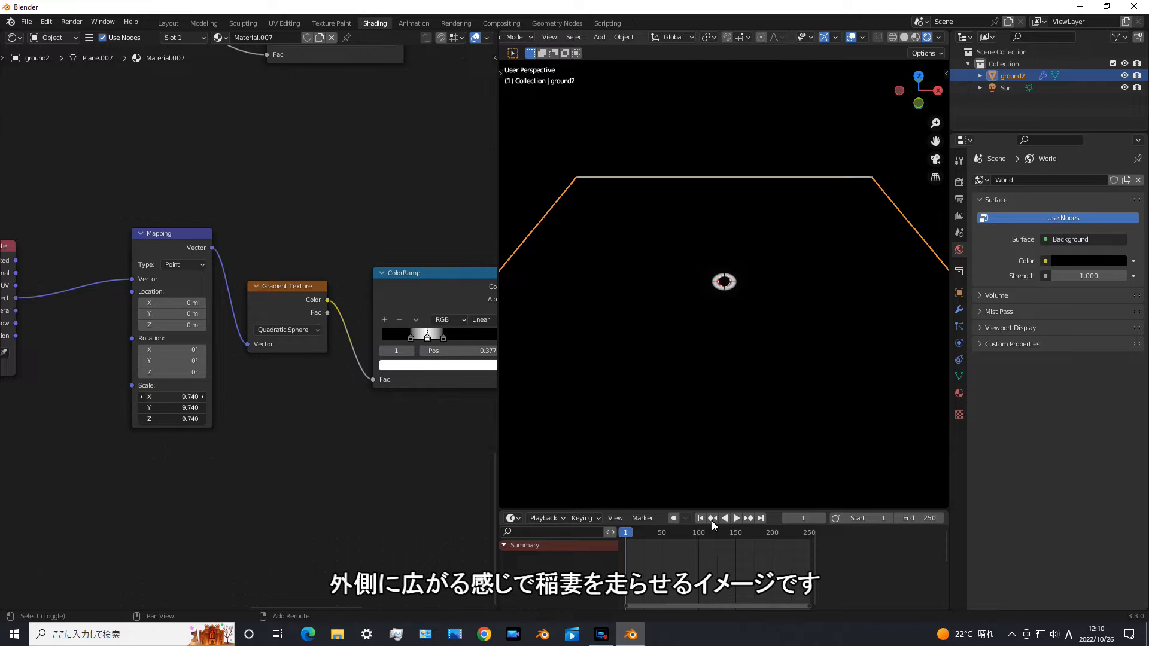
right_click(712, 520)
Step: Move the gradient's Texture Coordinate node upward to make room beneath it
scroll(254, 457, "down", 2)
middle_click_drag(254, 457, 378, 437)
left_click_drag(135, 289, 127, 234)
left_click(458, 392)
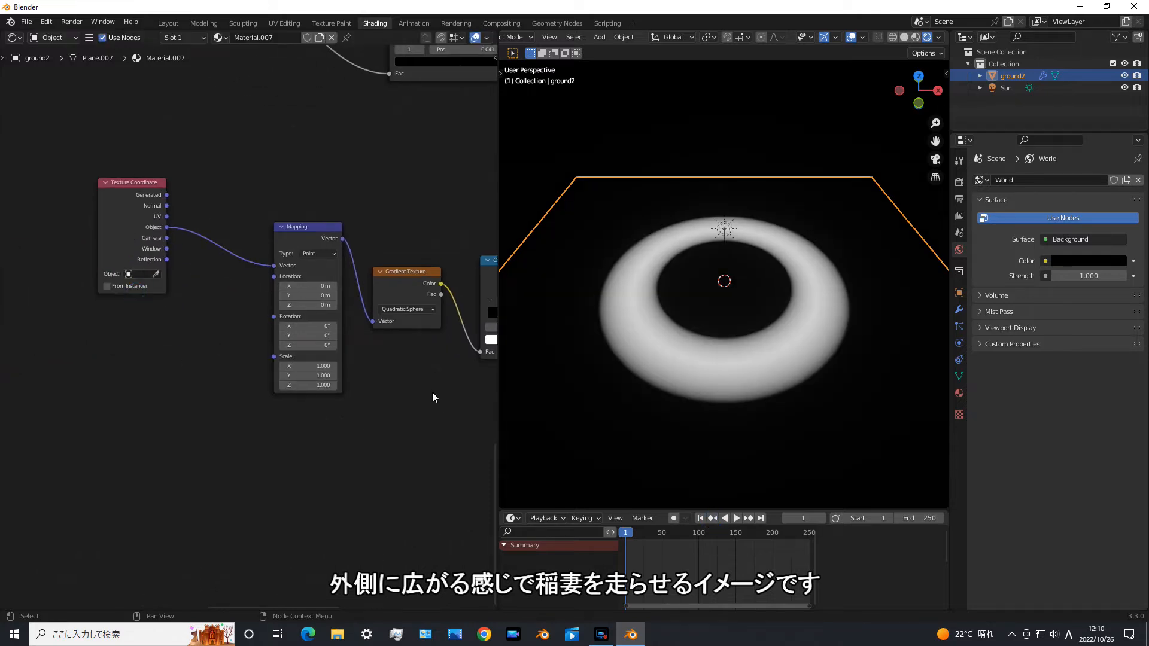
Step: Add a Math node set to Multiply and connect its Value output to the Mapping node's Scale
key("shift+a")
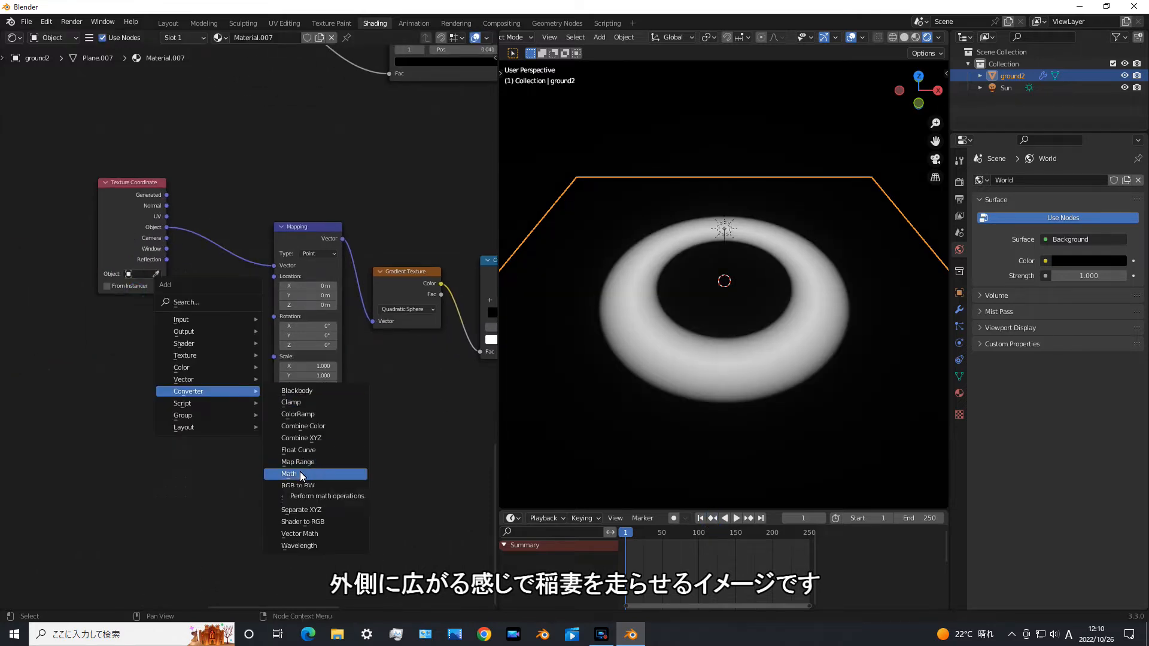
key("Escape")
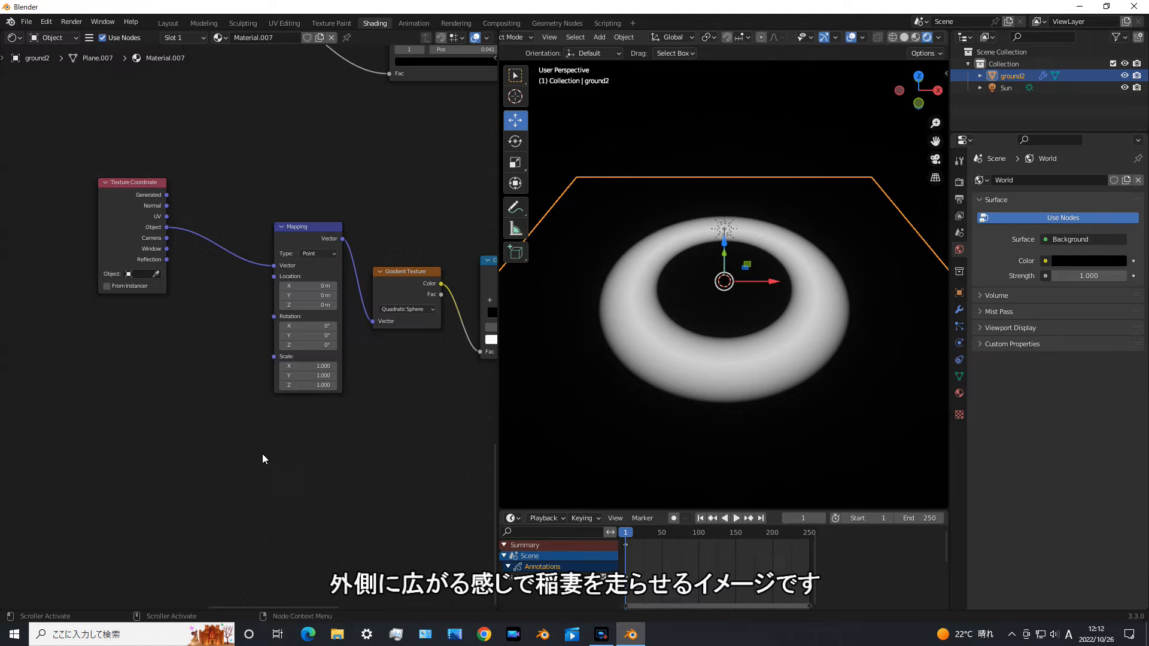
key("shift+a")
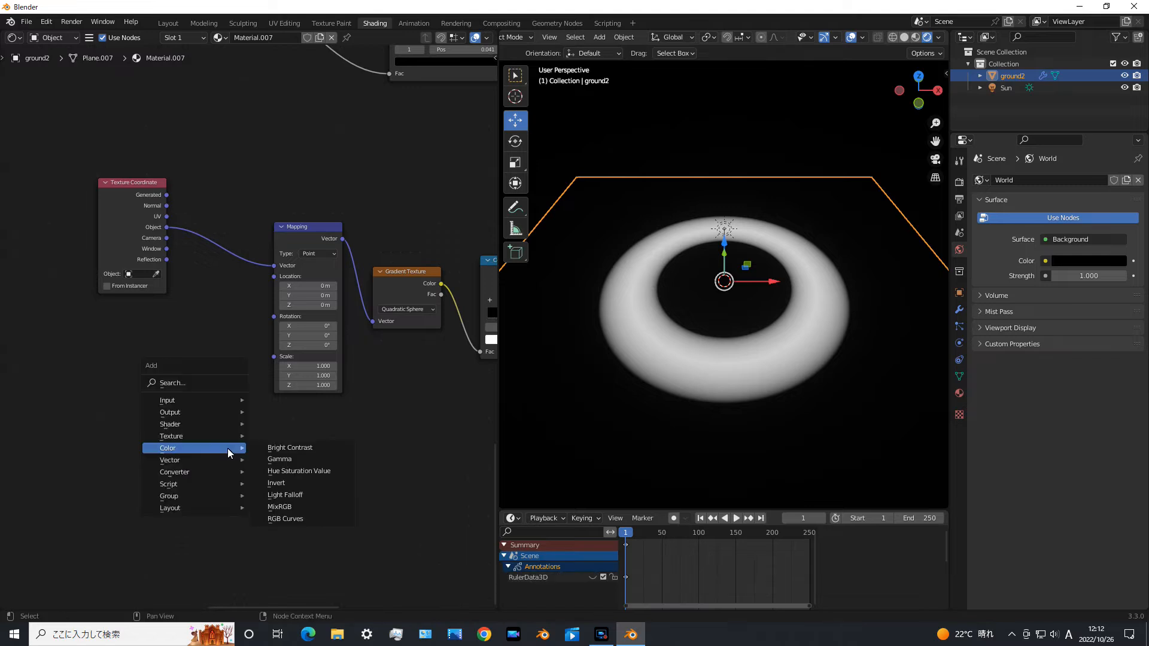
left_click(277, 386)
left_click(192, 344)
left_click(225, 374)
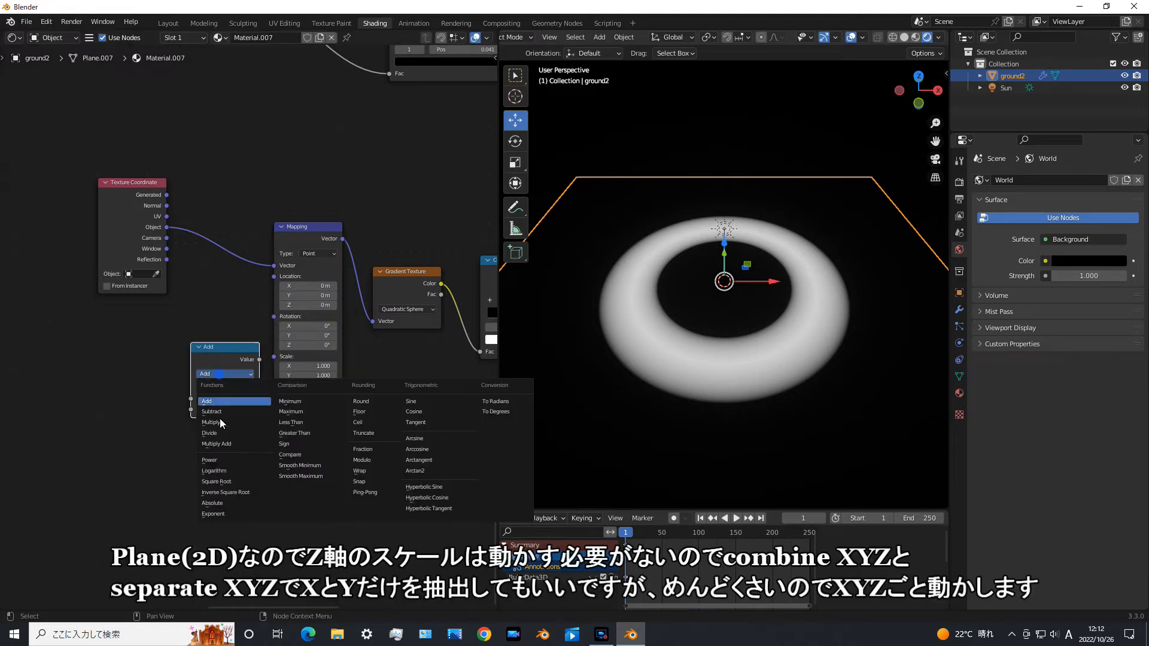
left_click(222, 421)
left_click_drag(260, 359, 274, 357)
Step: Add an Invert node, feed its Color into the Multiply node driving the Mapping scale, and set the multiplier to 11.420
left_click(221, 347)
key("shift+a")
mouse_move(87, 390)
left_click(228, 429)
left_click(90, 354)
left_click_drag(157, 369, 873, 522)
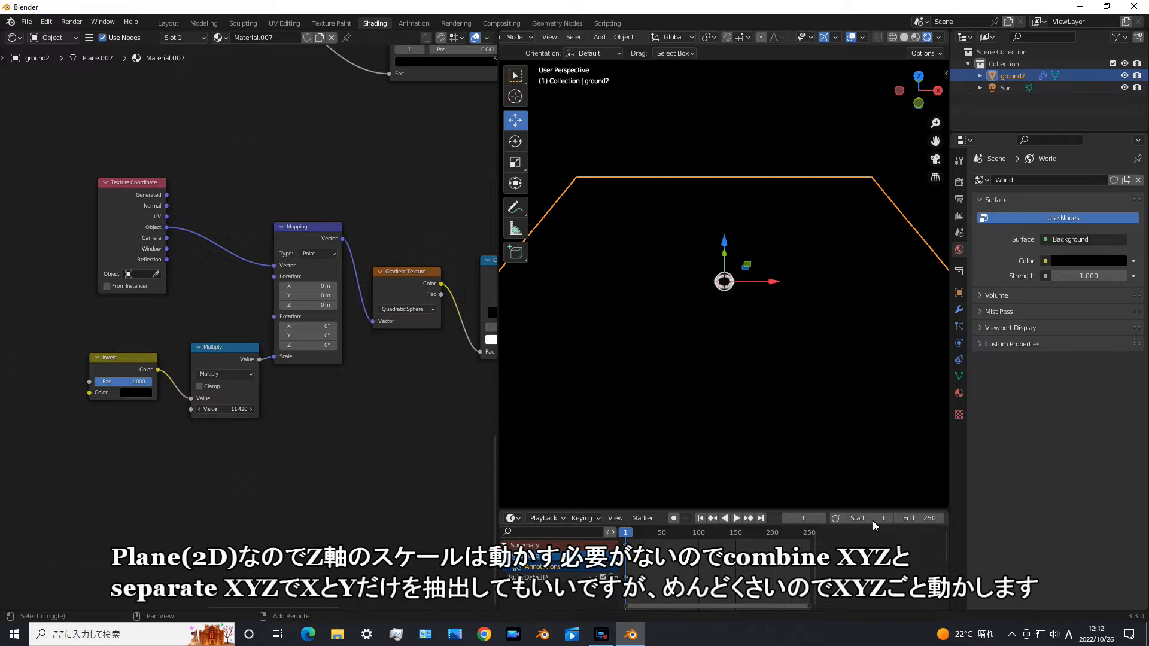
Step: Make the Invert node's color white and adjust its Fac so the ring is visible on the plane
left_click(134, 394)
left_click_drag(203, 308, 207, 250)
mouse_move(124, 381)
left_mouse_down()
mouse_move(111, 401)
mouse_move(199, 390)
mouse_move(376, 418)
mouse_move(600, 483)
mouse_move(1088, 387)
mouse_move(1082, 371)
mouse_move(1004, 392)
mouse_move(18, 467)
mouse_move(814, 416)
mouse_move(16, 467)
mouse_move(954, 497)
mouse_move(154, 561)
mouse_move(128, 376)
mouse_move(163, 383)
mouse_move(172, 369)
mouse_move(115, 385)
left_mouse_up()
Step: Duplicate the final Add node before the Material Output, set it to Multiply, and combine the lightning lines with the gradient ring
scroll(472, 408, "down", 5)
middle_click_drag(479, 407, 139, 389)
scroll(138, 389, "down", 3)
middle_click_drag(427, 90, 413, 300)
left_click_drag(413, 287, 463, 342)
left_click(328, 313)
key("shift+d")
left_click(426, 358)
left_click(400, 330)
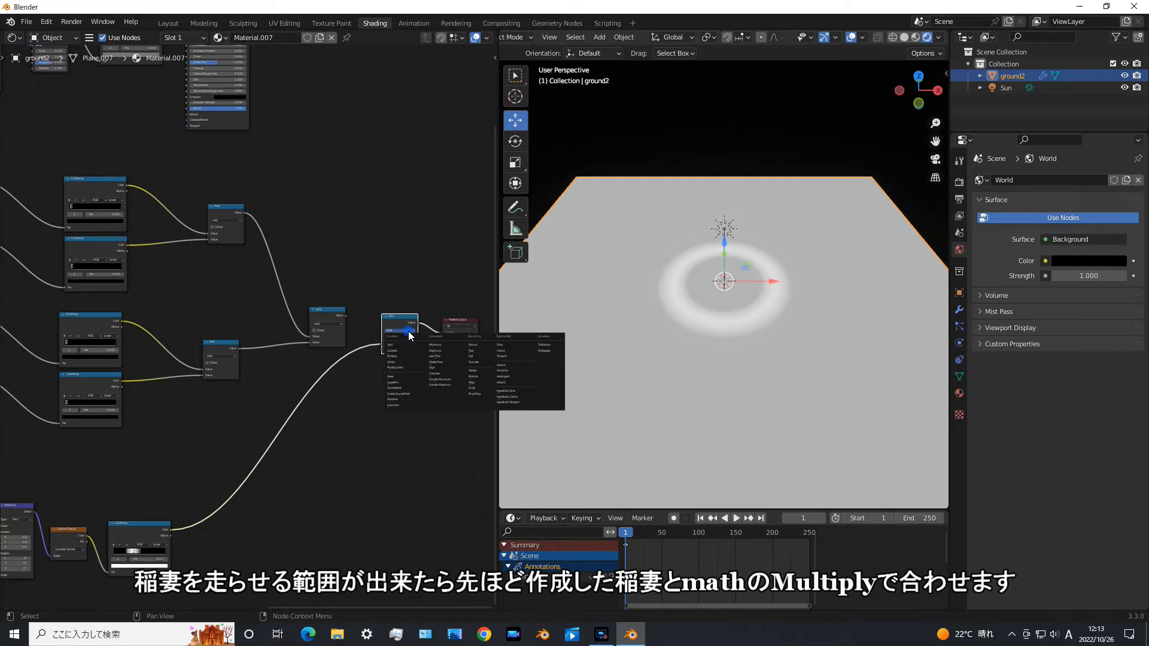
left_click(407, 350)
scroll(392, 426, "up", 4)
left_click_drag(178, 293, 250, 350)
left_click(253, 418)
Step: Try a different Invert Fac to preview the masked lightning spreading outward
scroll(253, 425, "down", 5)
middle_click_drag(216, 542, 363, 395)
middle_click_drag(155, 419, 429, 393)
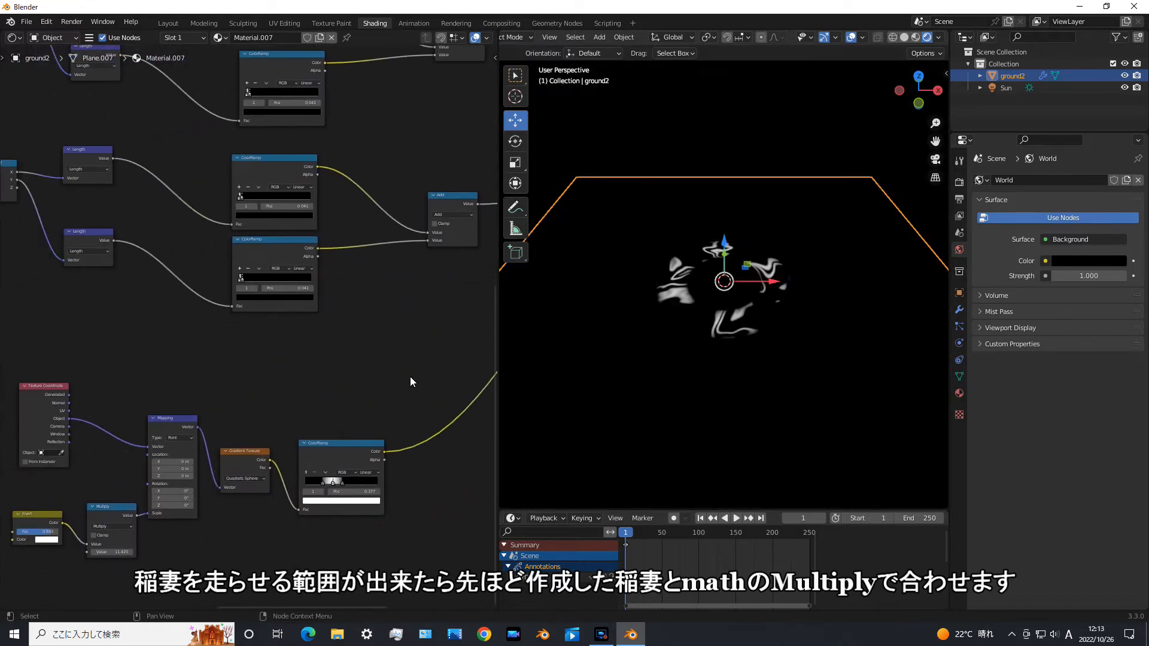
middle_click_drag(35, 533, 135, 487)
left_click_drag(135, 487, 182, 558, "shift")
Step: Darken the ring ColorRamp's stop at 0.516 to a near-black color with V 0.000784
middle_click_drag(434, 443, 386, 475)
scroll(356, 472, "up", 5)
left_click(372, 469)
left_click(371, 500)
left_click_drag(406, 410, 404, 423)
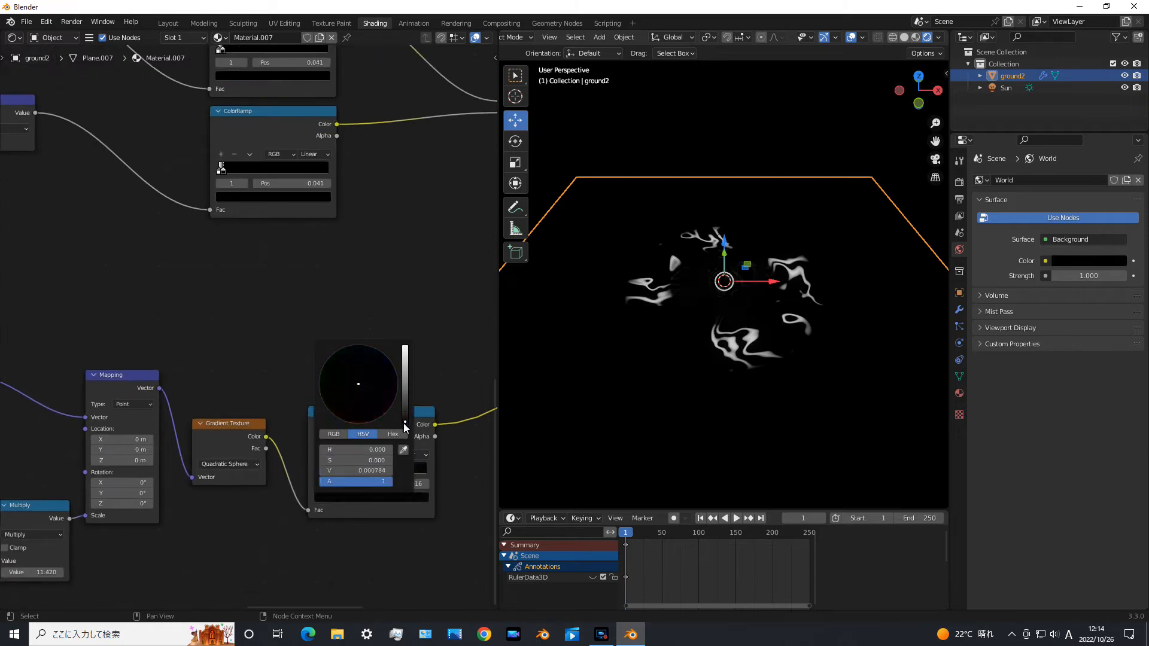
Step: Set the Invert node's Fac to 0.658 to contract the lightning ring toward the center
scroll(249, 537, "down", 3)
middle_click_drag(60, 557, 241, 461)
scroll(241, 462, "up", 1)
mouse_move(177, 405)
left_mouse_down("shift")
mouse_move(1127, 378)
mouse_move(116, 396)
mouse_move(233, 429)
mouse_move(31, 408)
mouse_move(302, 468)
mouse_move(36, 427)
mouse_move(274, 481)
mouse_move(903, 367)
mouse_move(207, 487)
mouse_move(1100, 449)
mouse_move(183, 407)
left_mouse_up("shift")
Step: Move the final Multiply node and the Material Output up beside the Principled BSDF
scroll(371, 446, "down", 5)
middle_click_drag(371, 446, 142, 390)
scroll(359, 335, "down", 3)
middle_click_drag(389, 305, 254, 432)
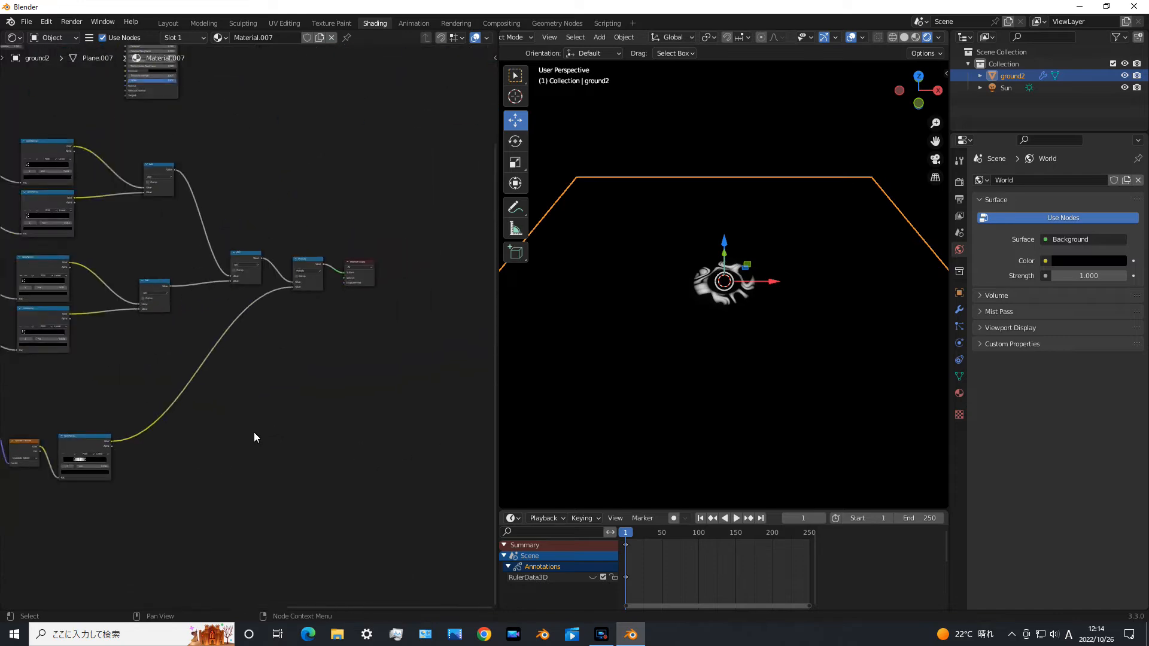
scroll(314, 455, "down", 3)
left_click_drag(355, 337, 357, 215)
scroll(259, 326, "up", 7)
scroll(270, 233, "down", 4)
middle_click_drag(282, 204, 314, 425)
left_click_drag(208, 213, 292, 230)
scroll(335, 269, "up", 5)
middle_click_drag(431, 354, 330, 275)
left_click_drag(321, 535, 306, 350)
Step: Add a Mix Shader fed by the Principled BSDF, use the Multiply value as its Fac, and connect it to the Material Output
right_click_drag(224, 112, 315, 383, "ctrl+shift")
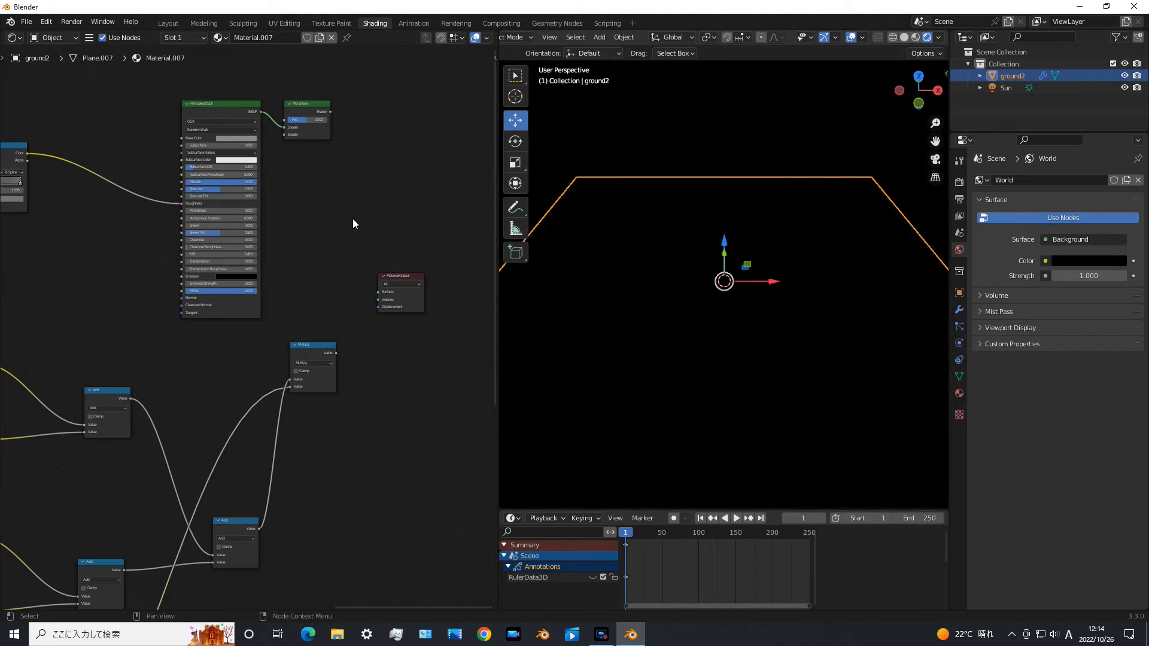
left_click_drag(336, 353, 379, 182)
left_click(378, 183, "ctrl+shift")
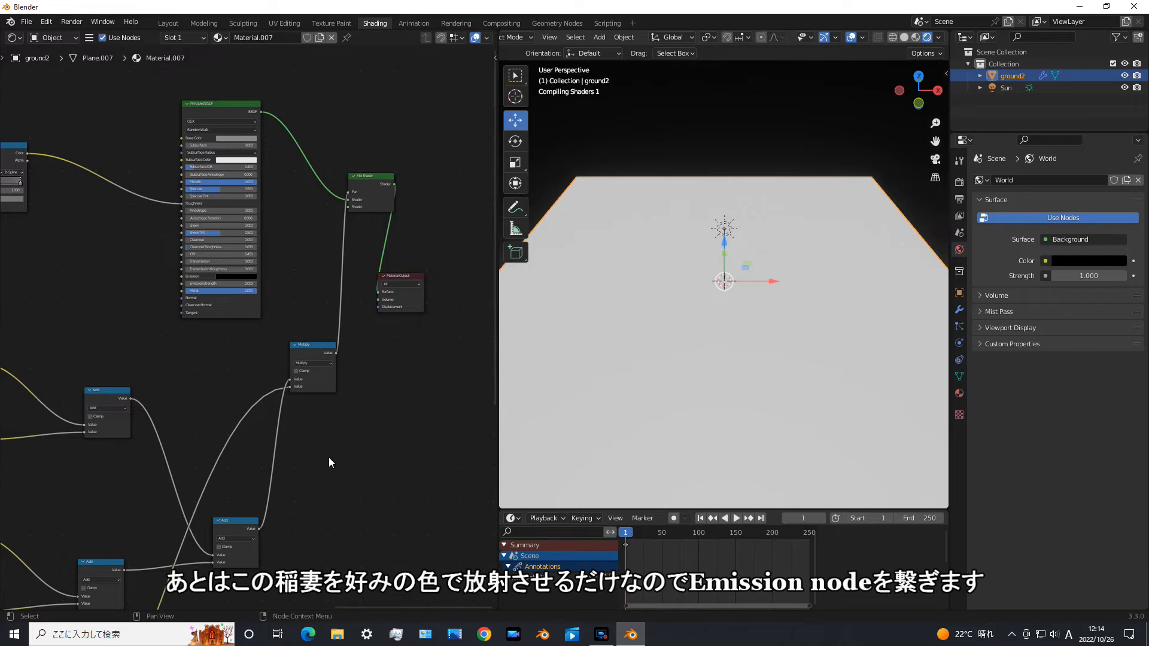
Step: Rearrange the node tree so the lightning and ring branches sit above the Principled BSDF branch, and reposition the Material Output
scroll(324, 452, "down", 3)
scroll(311, 442, "down", 4)
middle_click_drag(308, 442, 378, 447)
scroll(378, 447, "down", 4)
left_click_drag(291, 251, 292, 233)
scroll(214, 456, "down", 4)
middle_click_drag(197, 461, 281, 451)
left_click_drag(407, 484, 102, 327)
left_click_drag(393, 320, 370, 112)
left_click_drag(422, 308, 434, 280)
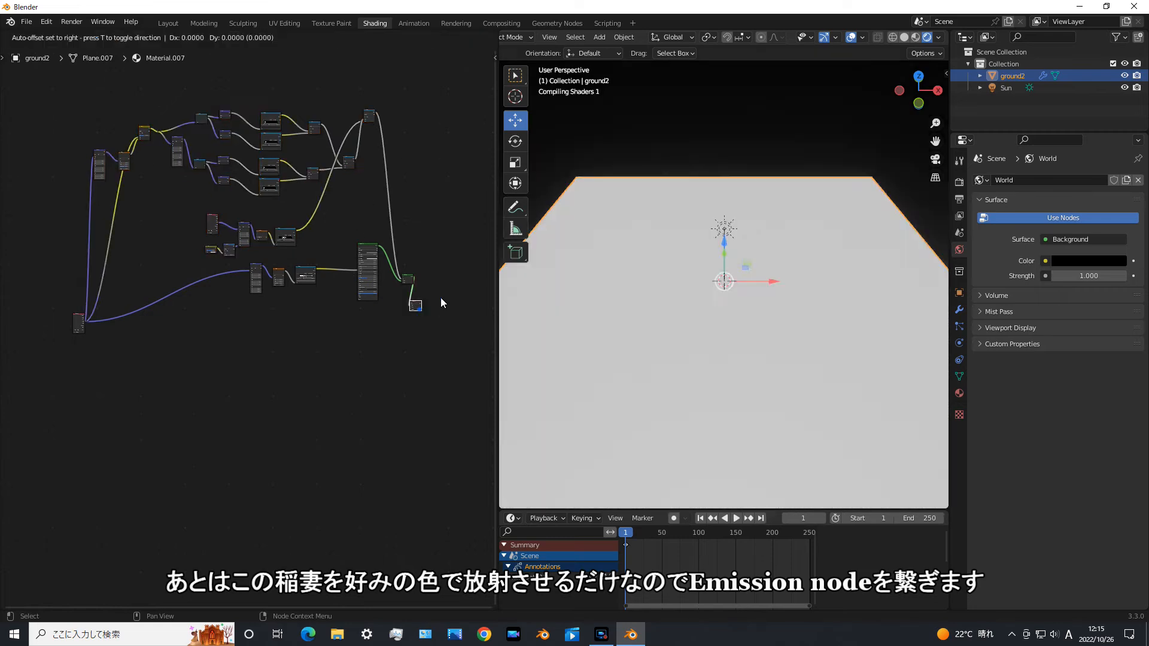
left_click(411, 323)
Step: Add an Emission shader below the Mix Shader and connect it to the second Shader input
scroll(250, 416, "up", 7)
middle_click_drag(365, 251, 299, 483)
scroll(380, 436, "up", 4)
scroll(412, 459, "up", 5)
middle_click_drag(412, 460, 212, 366)
scroll(308, 387, "up", 5)
middle_click_drag(308, 387, 352, 283)
key("shift+a")
mouse_move(195, 425)
left_click(314, 273)
left_click(322, 386)
left_click_drag(352, 381, 362, 297)
Step: Give the Emission shader a blue color and a strength of 10
left_click(333, 392)
left_click(372, 280)
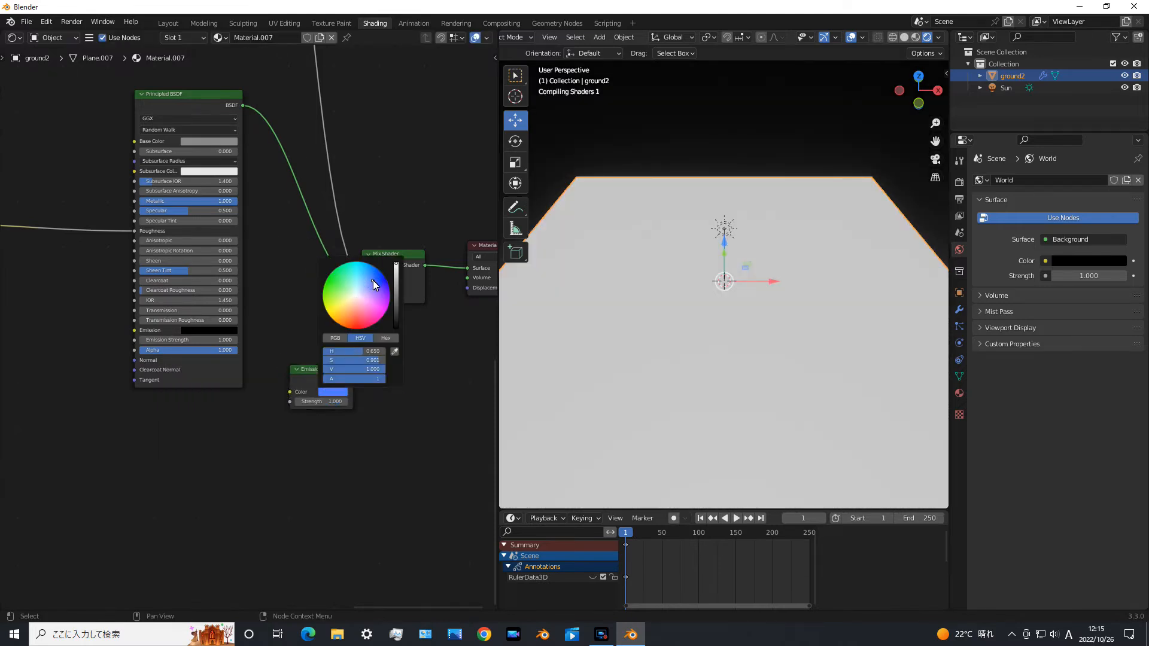
double_click(326, 403)
type("10")
key("Return")
scroll(314, 330, "down", 6)
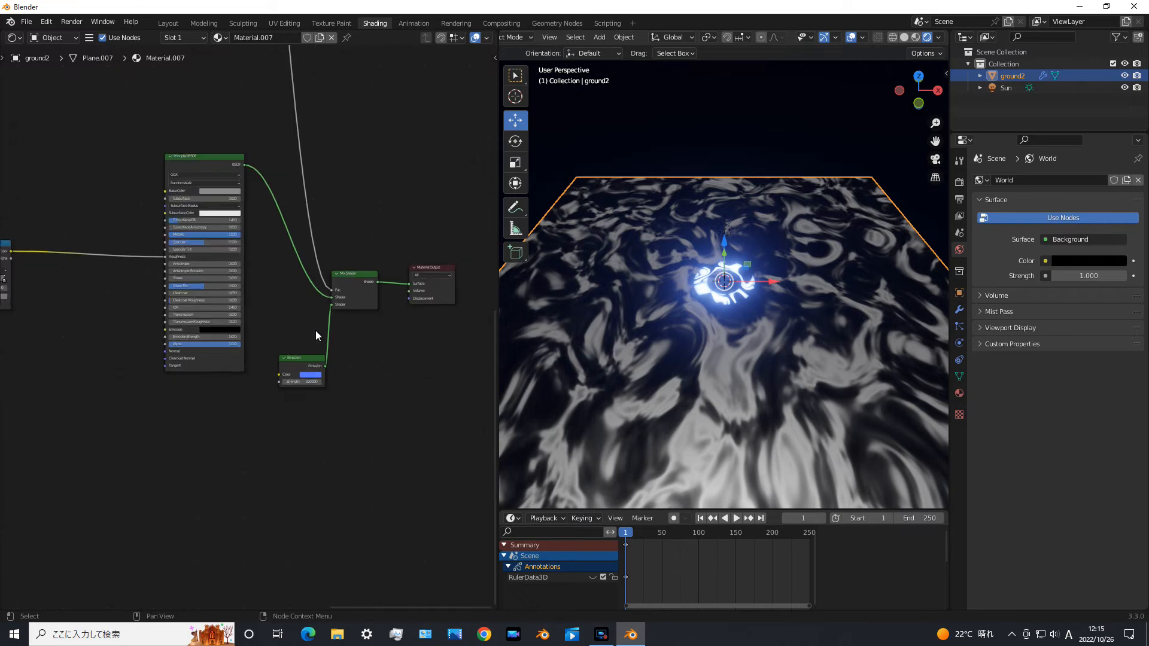
Step: Keyframe the Invert node's Fac at 0.658 on frame 1
middle_click_drag(203, 238, 305, 435)
middle_click_drag(138, 275, 383, 434)
middle_click_drag(126, 339, 367, 242)
scroll(303, 349, "down", 5)
left_click_drag(229, 508, 186, 286)
middle_click_drag(419, 227, 255, 330)
middle_click_drag(383, 542, 441, 468)
scroll(385, 410, "up", 8)
middle_click_drag(385, 407, 297, 441)
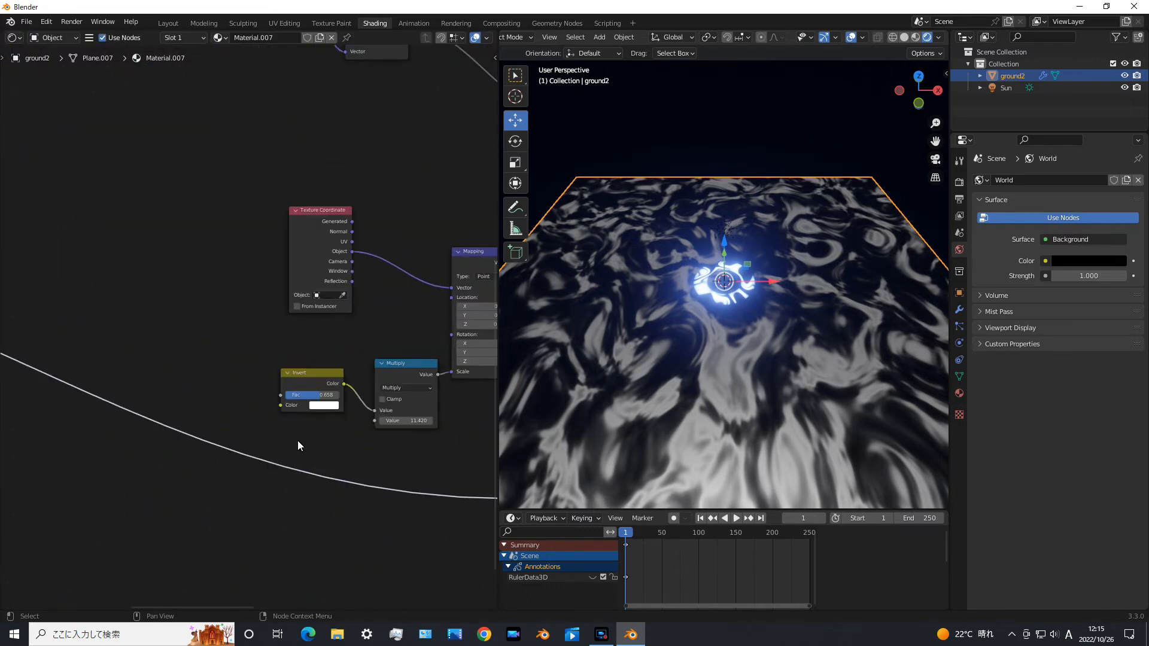
scroll(332, 439, "up", 6)
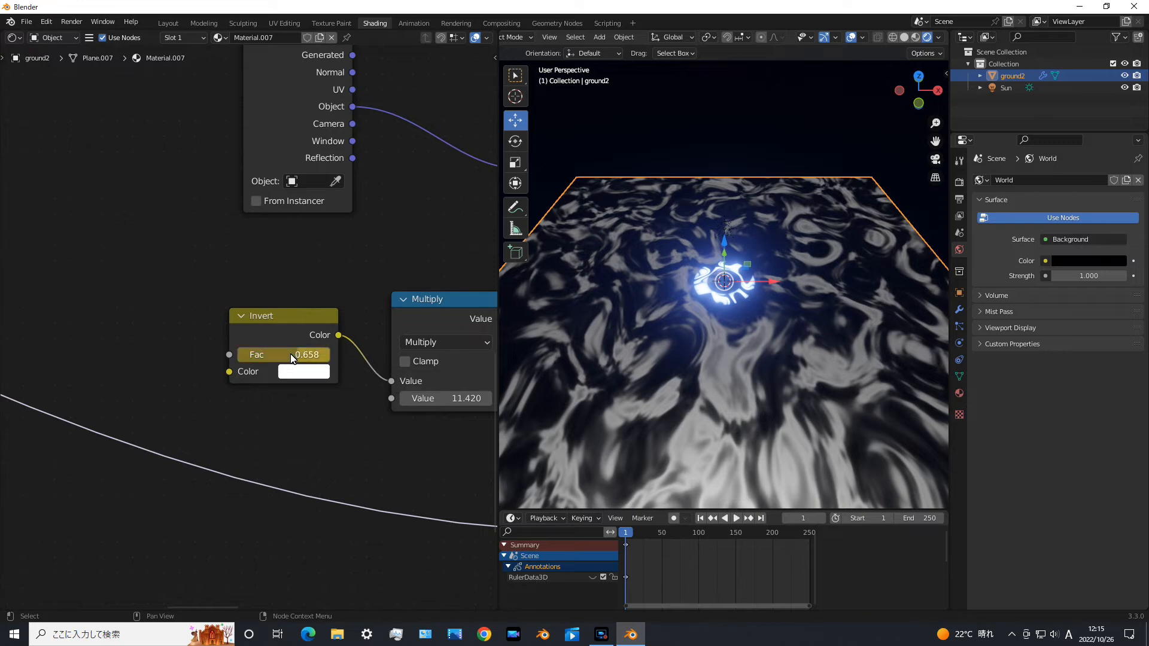
key("i")
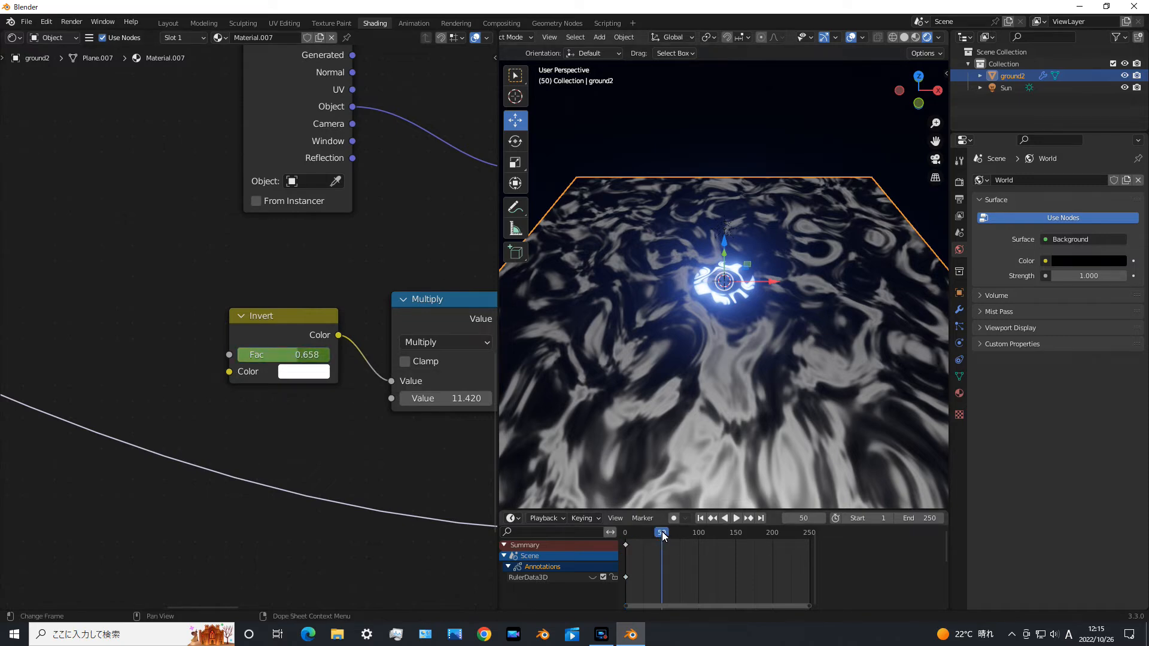
Step: Keyframe the Invert node's Fac at 1.000 on frame 50 and play the animation from the first frame
left_click_drag(295, 361, 312, 357)
key("i")
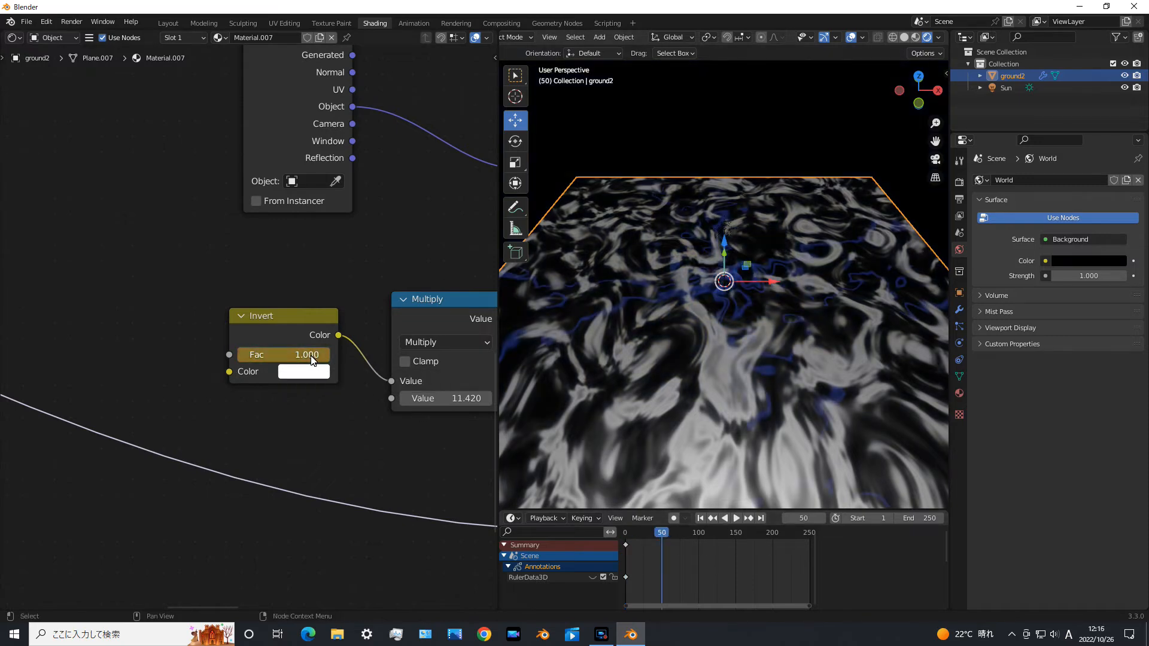
left_click(699, 518)
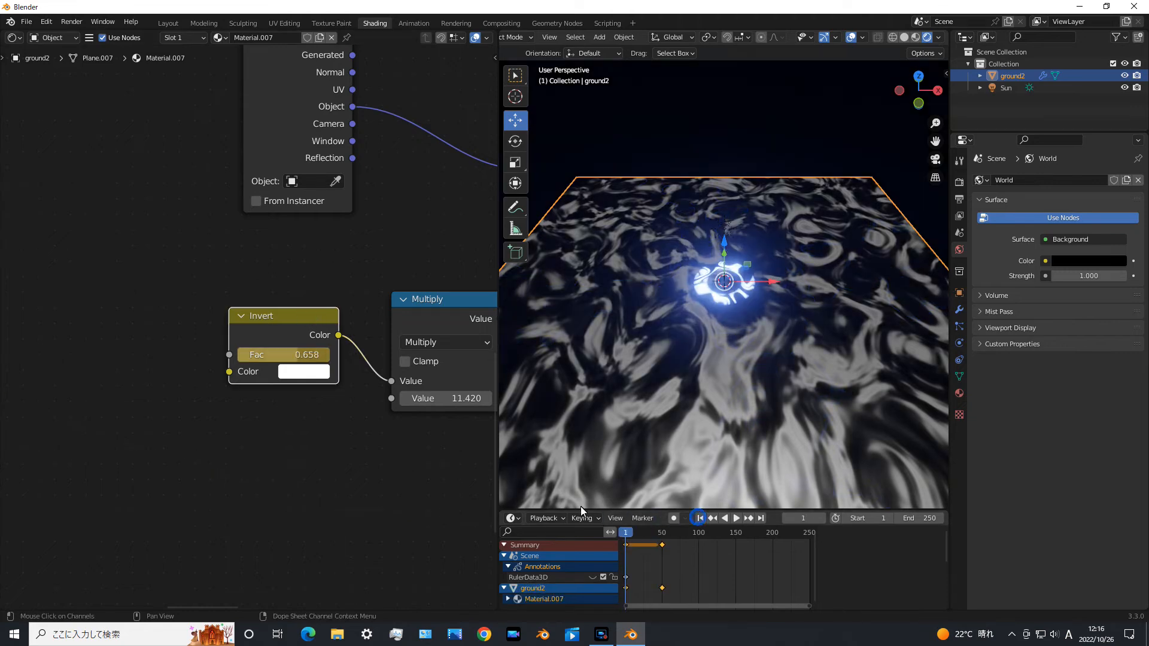
key("space")
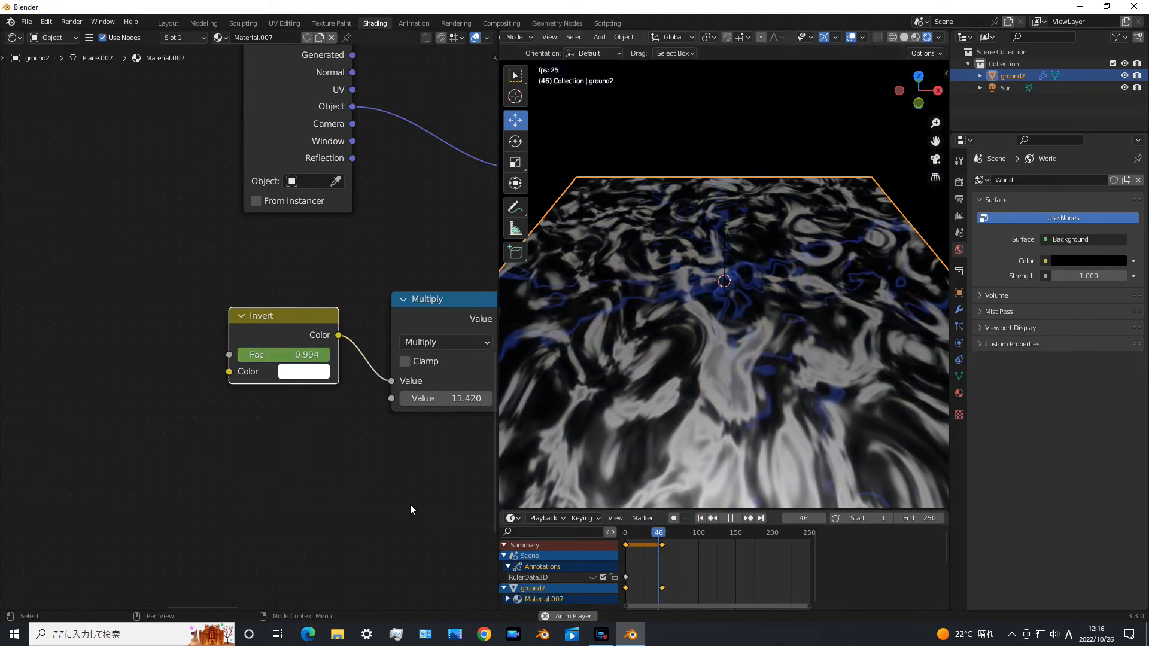
Step: Move the Multiply node that joins lightning and ring down between its input branches and the Mix Shader
middle_click_drag(402, 494, 218, 458)
scroll(426, 363, "down", 8)
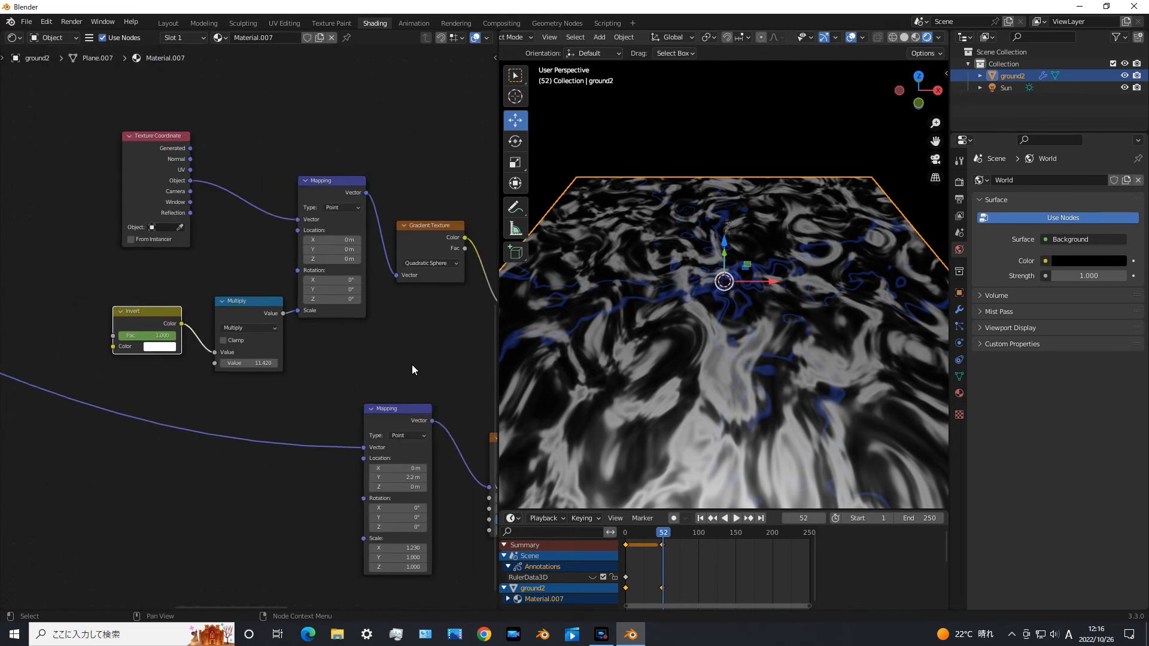
left_click(377, 69)
left_click_drag(377, 68, 413, 273)
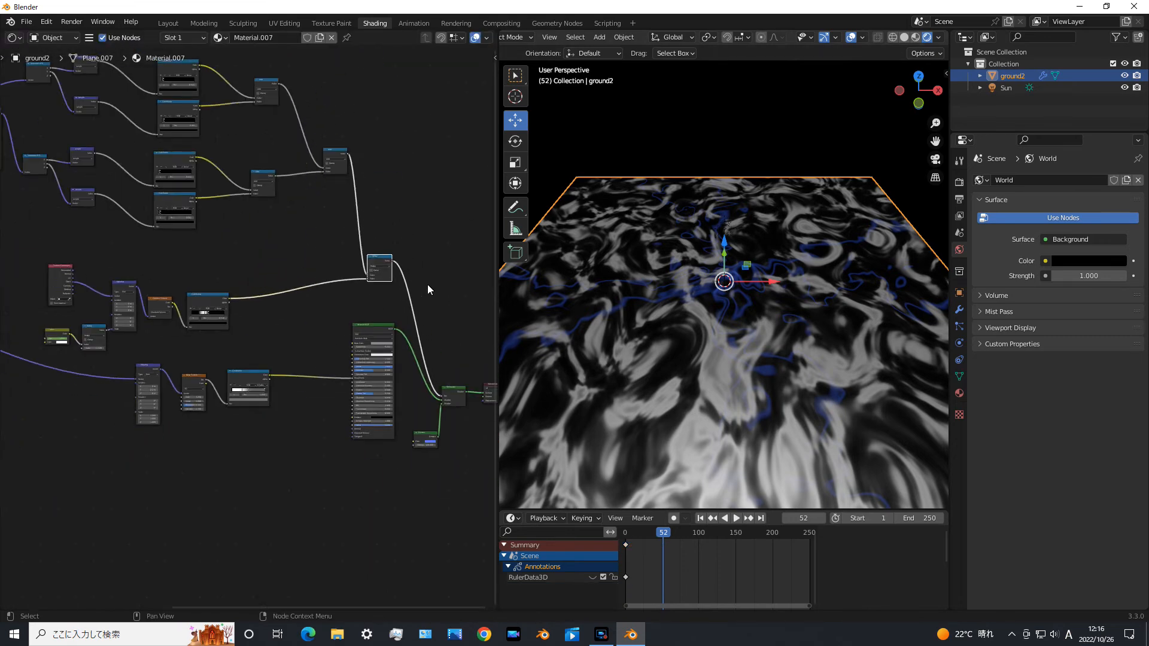
scroll(429, 509, "up", 3)
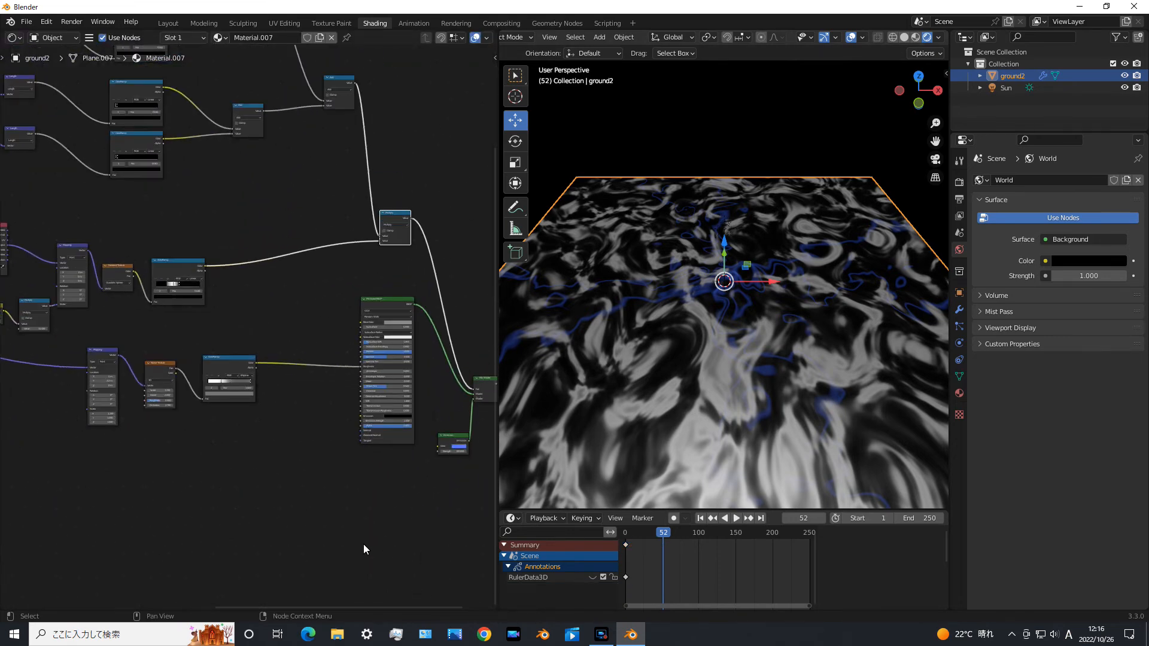
Step: Play the animation from frame 1 to check how the lightning spreads
left_click(700, 518)
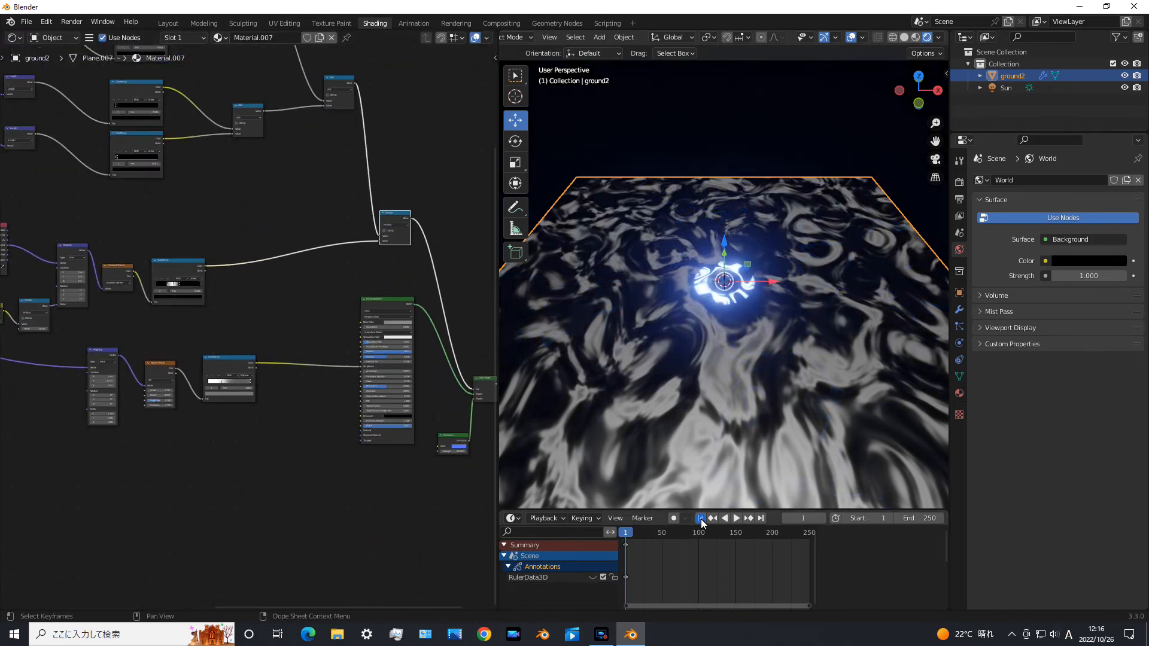
left_click(732, 519)
scroll(329, 359, "up", 5)
Step: Lower the color of the ring ColorRamp's stop at 0.516 to pure black
scroll(302, 361, "down", 6)
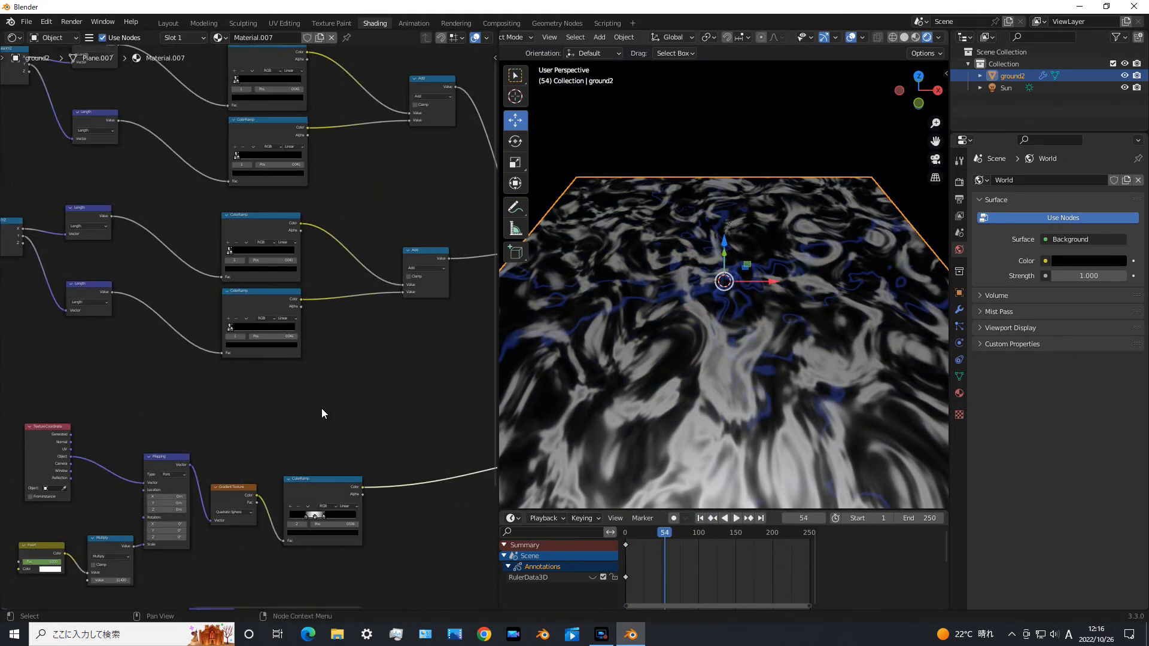
middle_click_drag(330, 542, 336, 388)
scroll(338, 387, "up", 7)
left_click(387, 418)
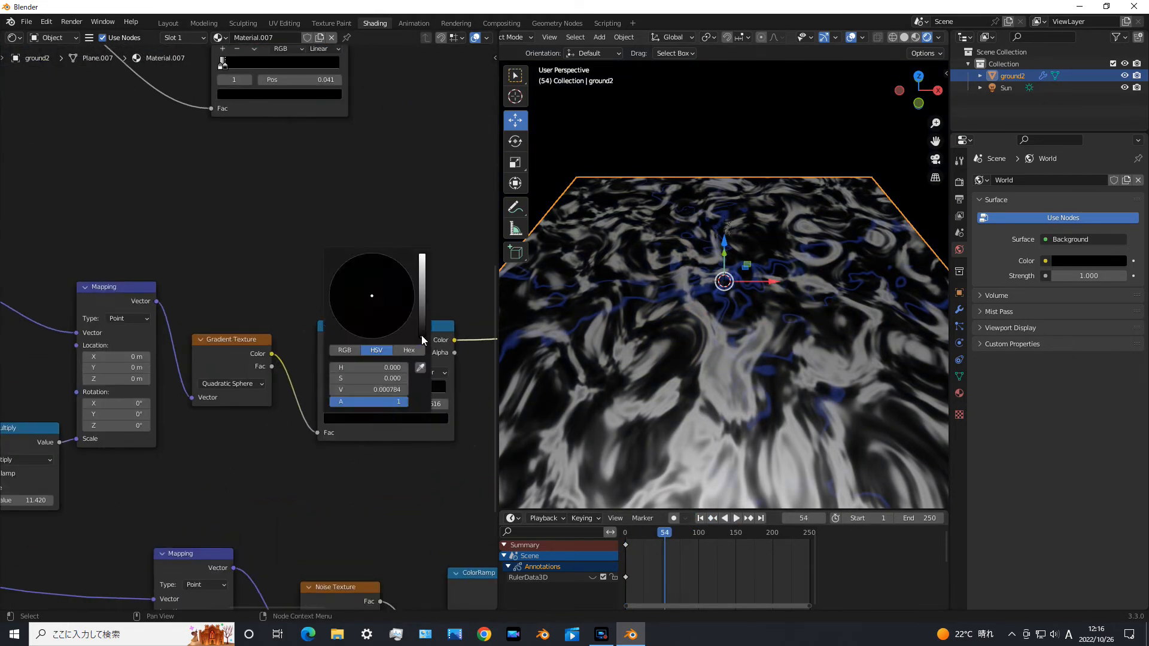
left_click_drag(421, 335, 422, 394)
Step: Play the spreading lightning with the corrected ramp color, stop it partway, and return to the first frame
left_click(700, 518)
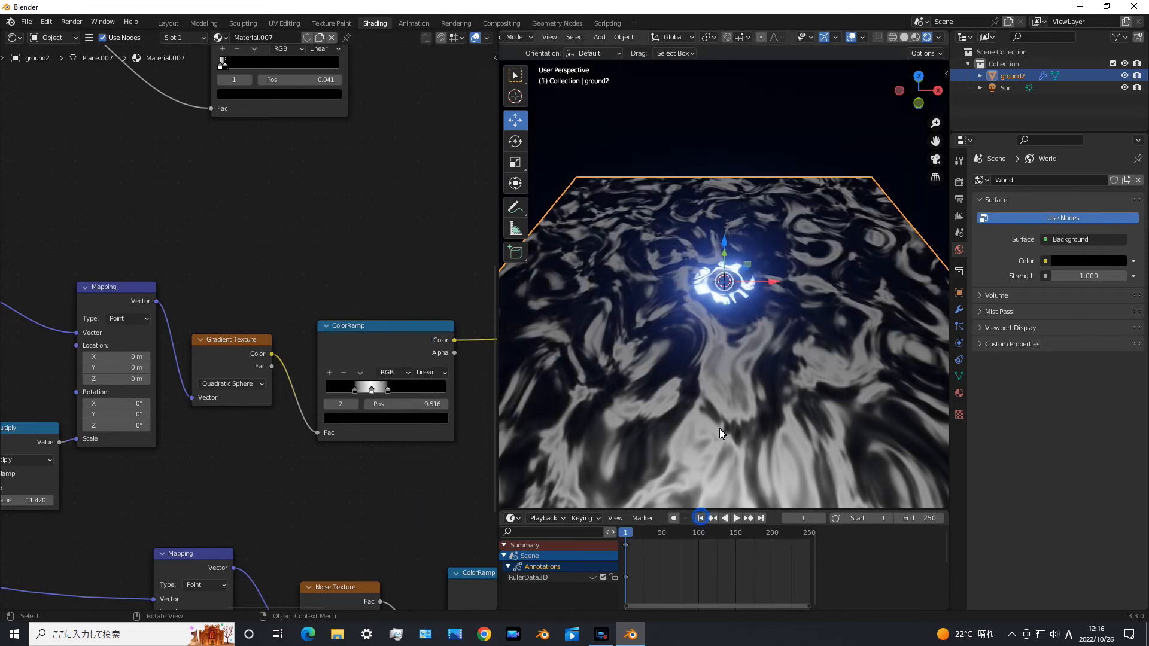
key("space")
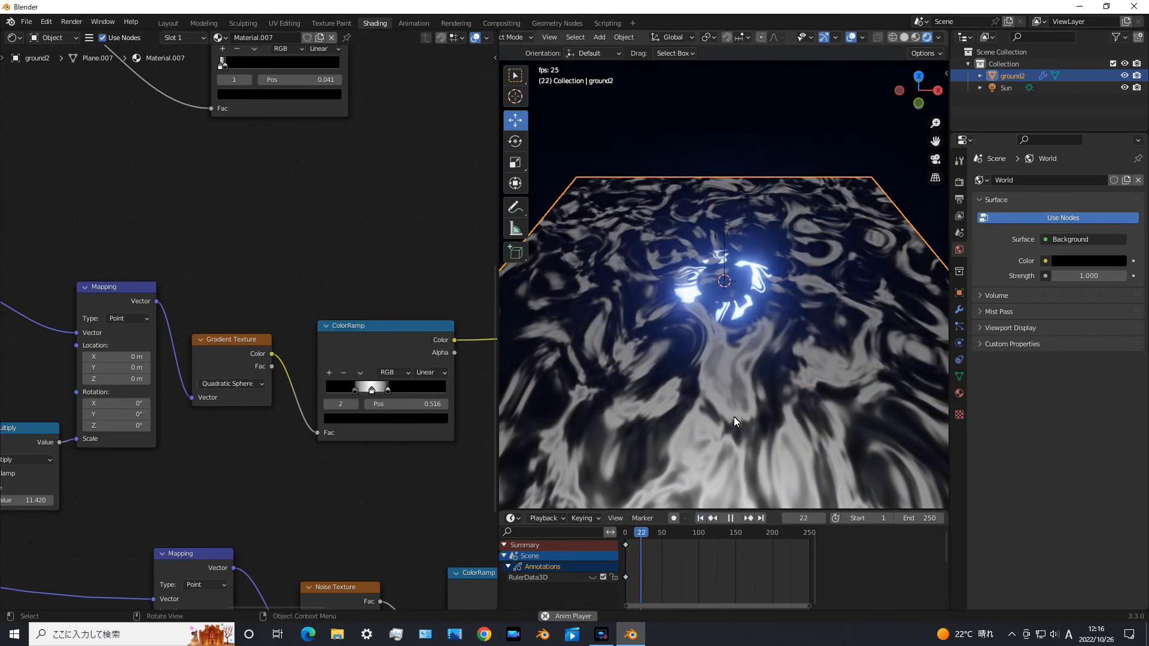
key("space")
scroll(217, 390, "down", 3)
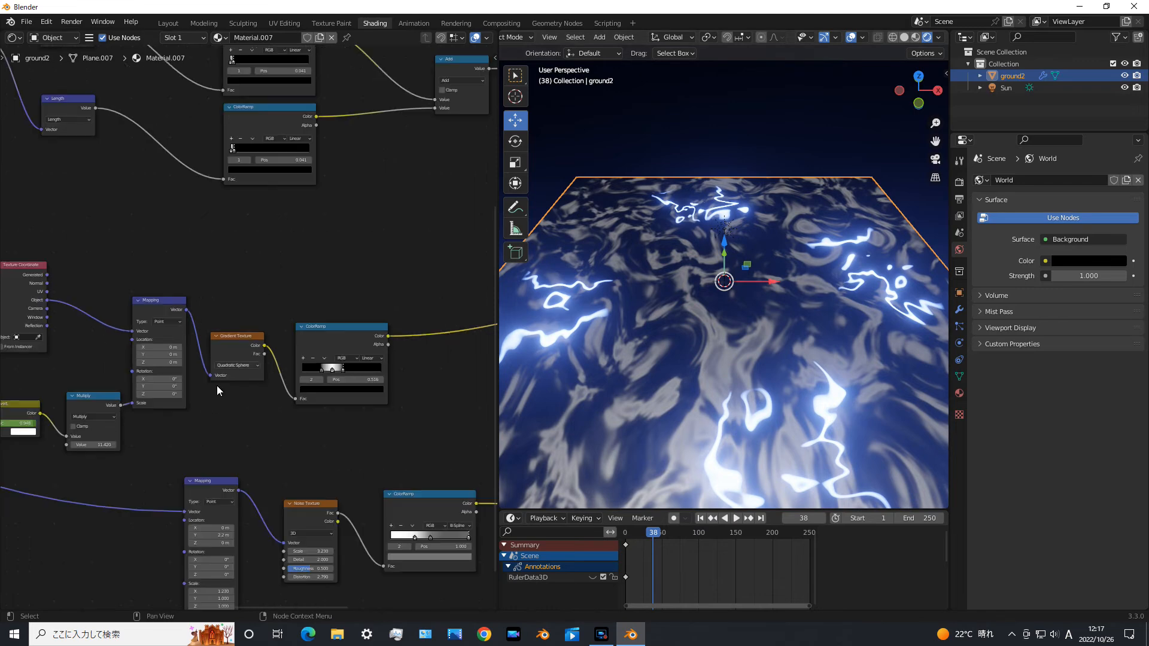
left_click(701, 518)
Step: Lower the Invert node's Fac to 0.000 and raise the Multiply node's value to 117.520 to shrink the starting ring
middle_click_drag(227, 338, 419, 440)
scroll(419, 440, "down", 3)
middle_click_drag(418, 479, 207, 282)
scroll(335, 365, "up", 3)
scroll(383, 384, "up", 1)
left_click_drag(435, 327, 373, 328)
key("ctrl+z")
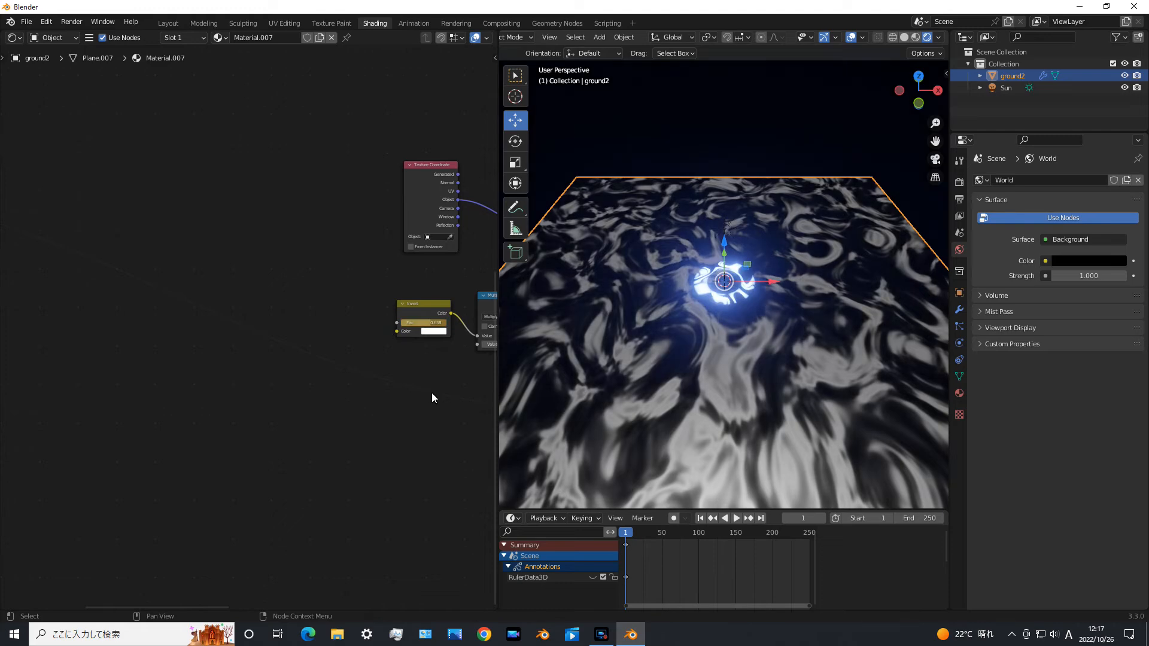
middle_click_drag(433, 398, 228, 394)
left_click_drag(223, 320, 94, 318)
scroll(249, 328, "up", 4)
left_click_drag(322, 345, 620, 354)
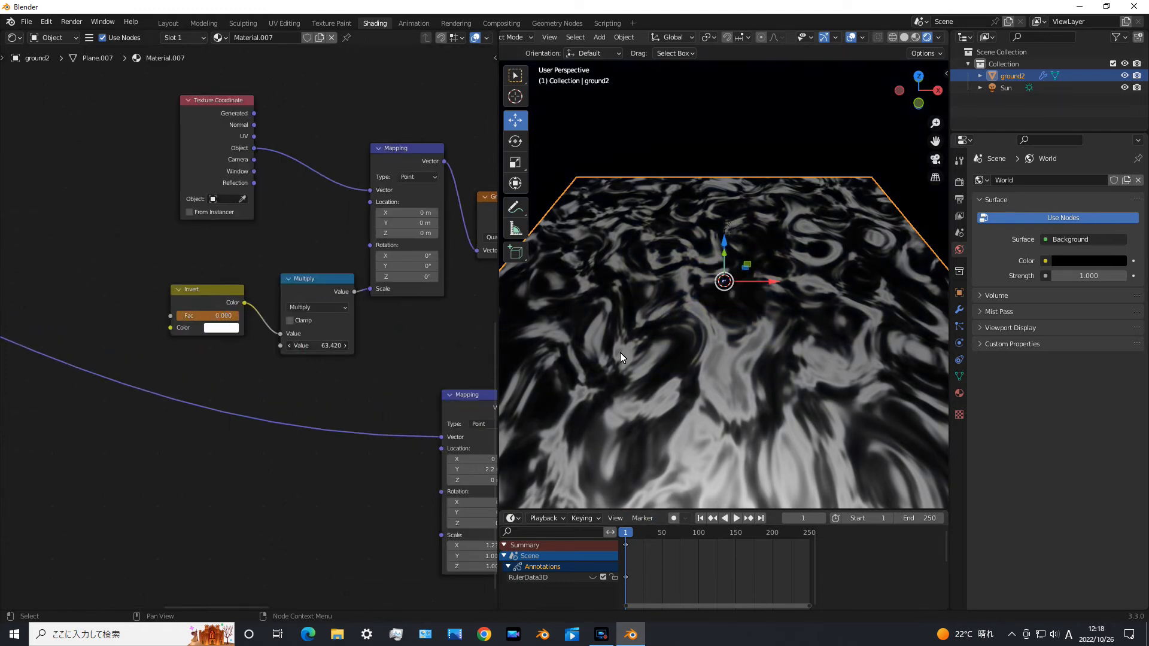
left_click_drag(806, 360, 281, 403)
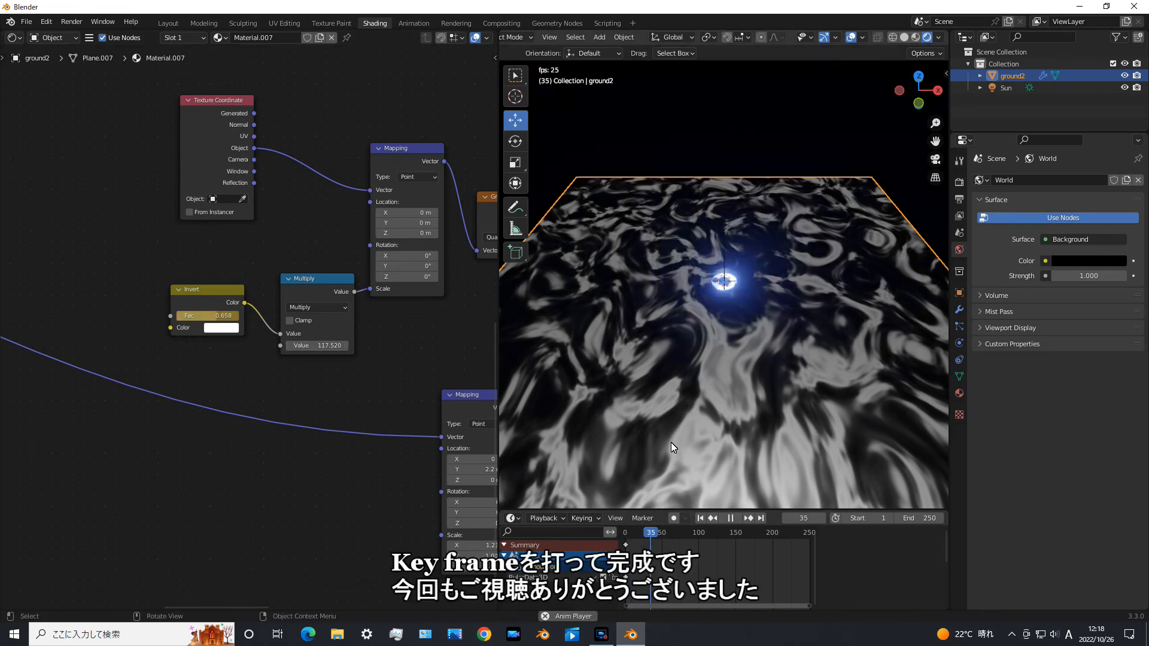
Step: Check the animation from the first frame and move the ending keyframe from frame 50 to about frame 75
left_click(702, 517)
key("space")
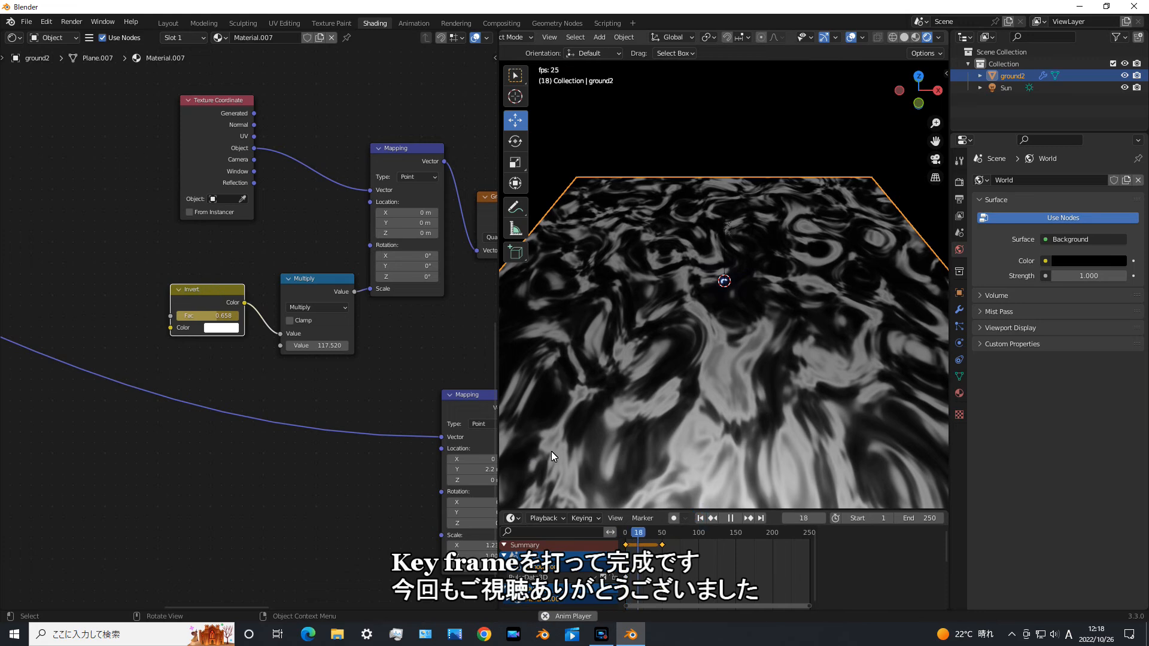
key("space")
left_click(663, 545)
left_click_drag(662, 545, 680, 545)
Step: Replay the animation from the first frame to check the slower lightning spread
left_click(701, 518)
key("space")
key("space")
left_click(701, 519)
key("space")
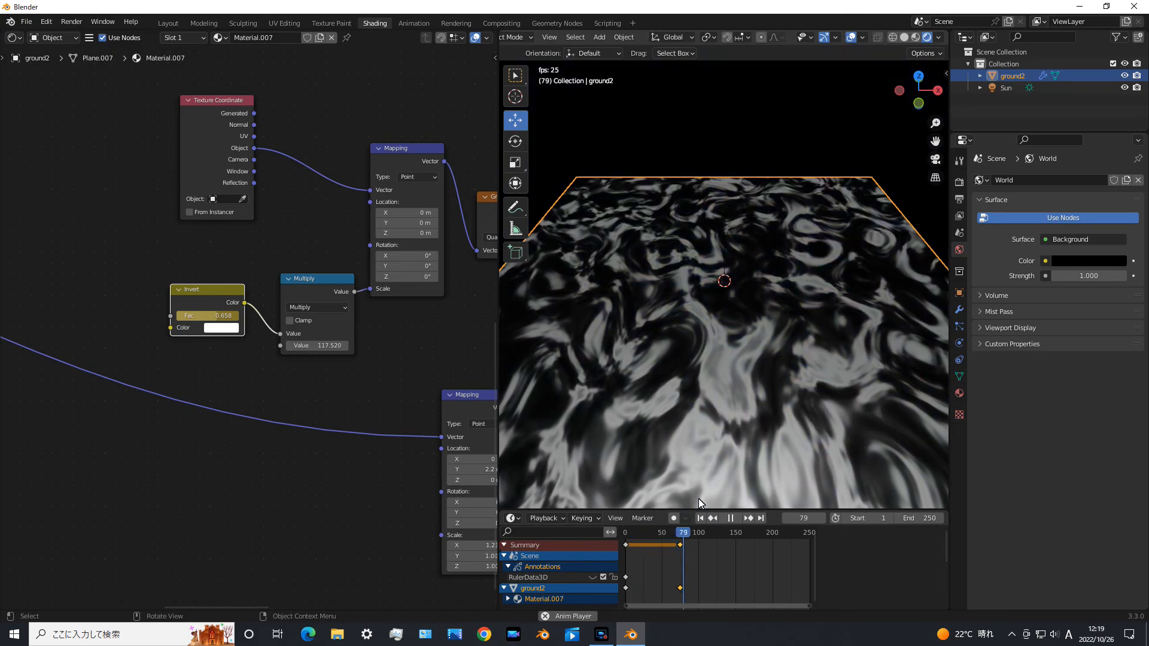